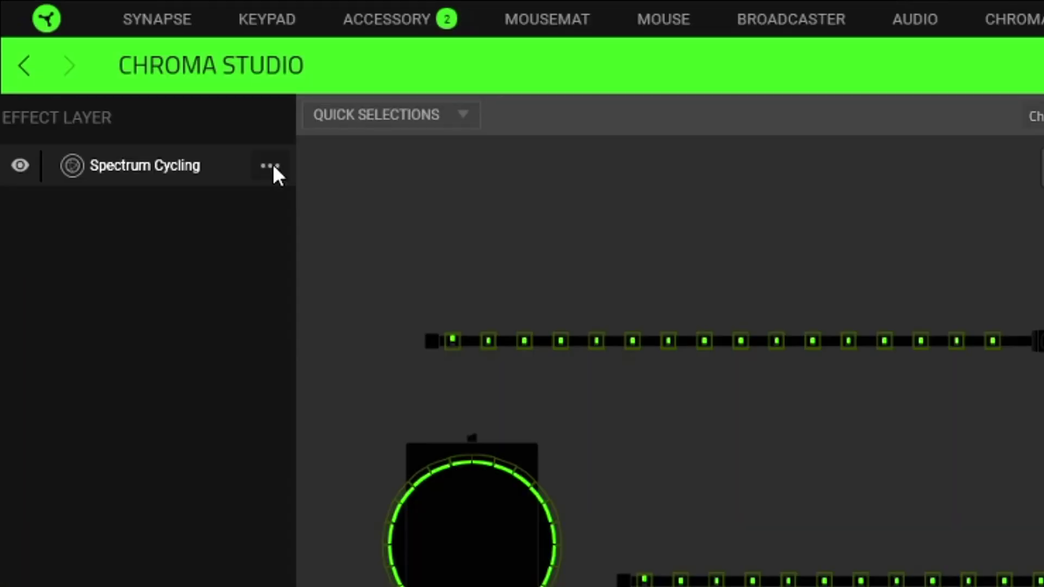
- Change the effect layer from Spectrum Cycling to the Wave effect
click(125, 76)
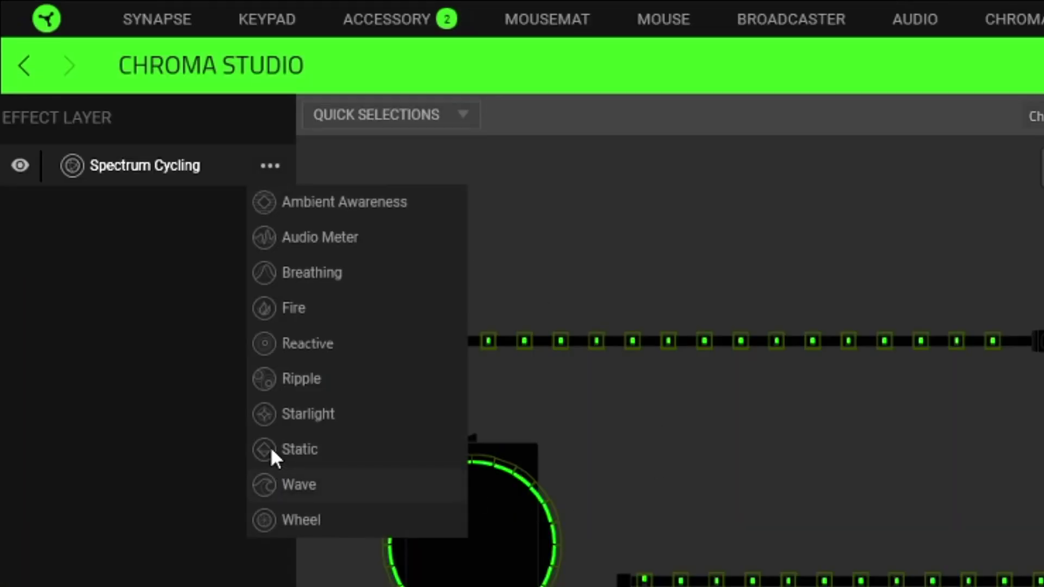
click(338, 488)
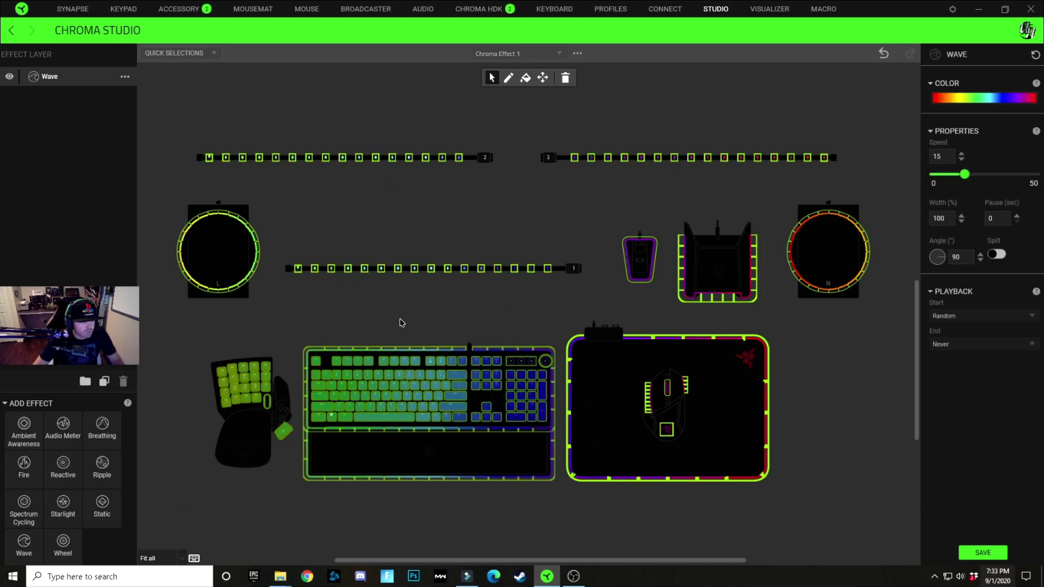
- Set the Wave angle to 270° for all devices and turn on Split
double_click(957, 257)
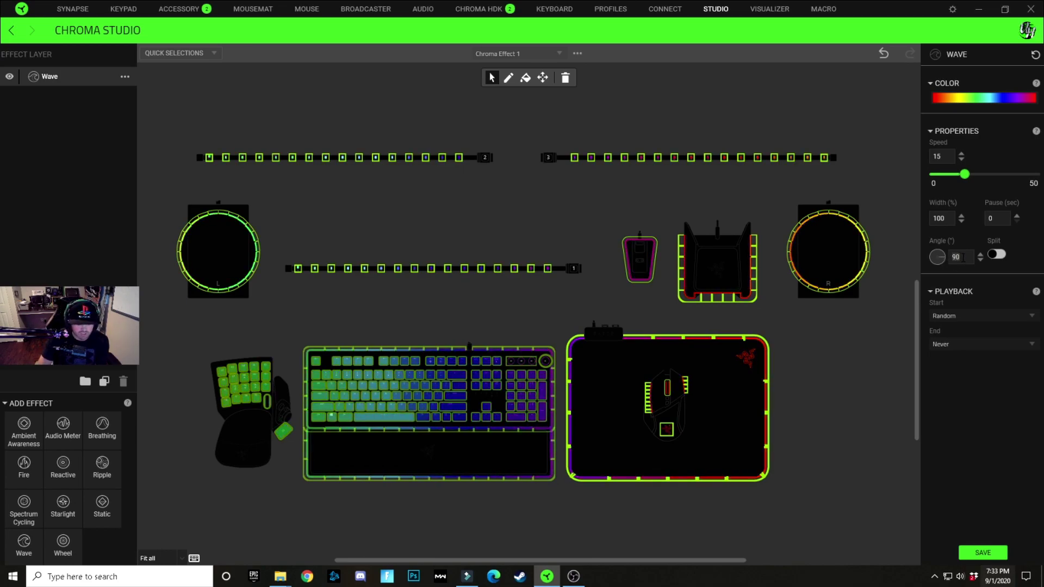
text(270)
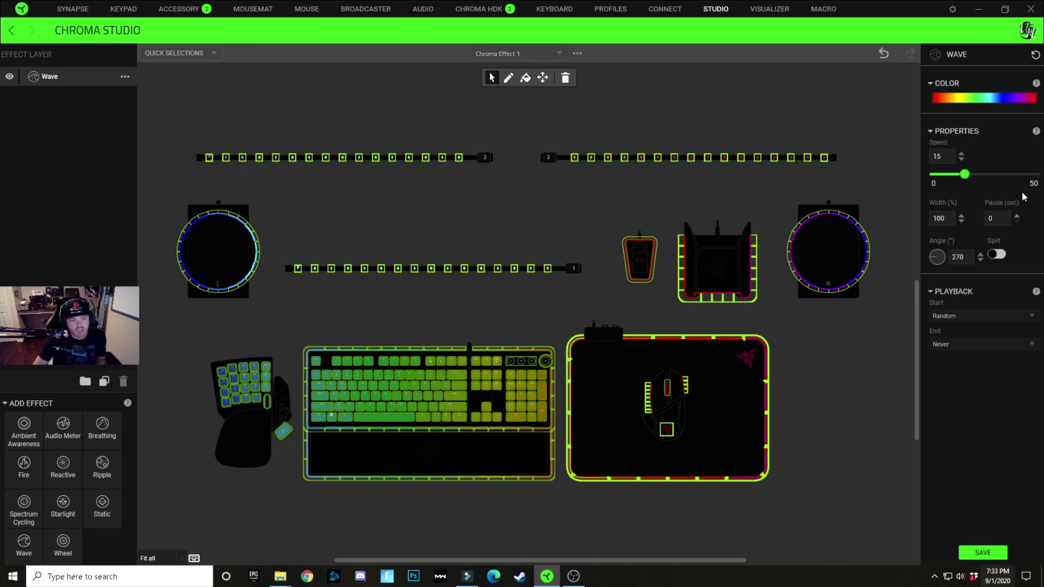
click(998, 258)
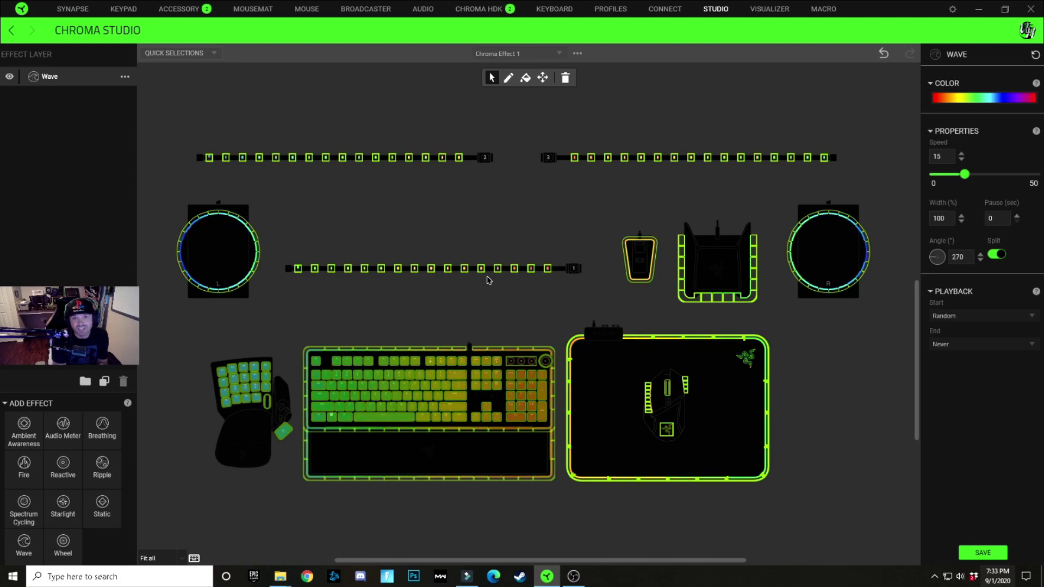
click(496, 215)
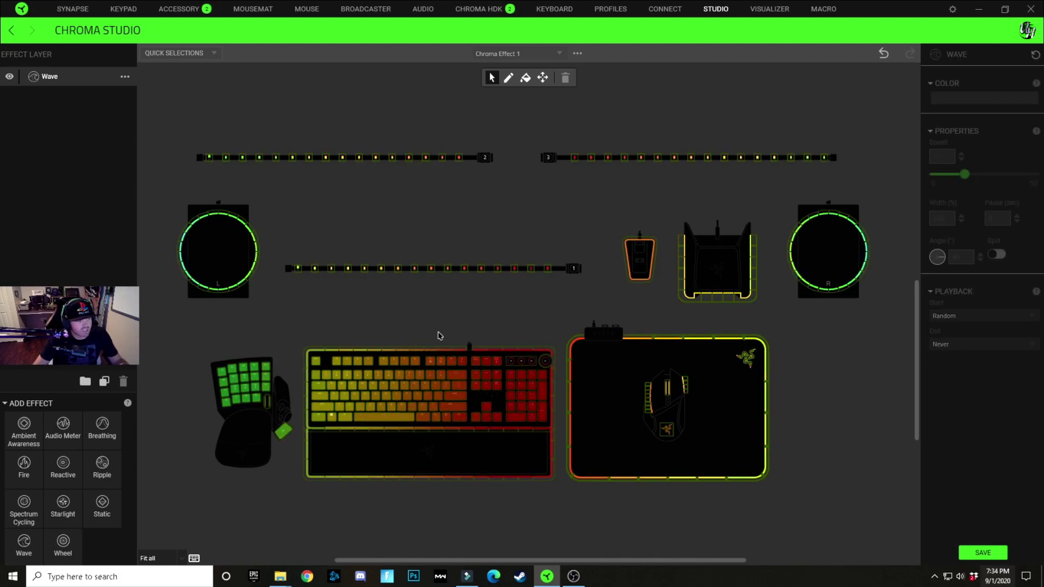
- Select the whole keyboard and set the first colour stop of its Wave gradient to hex FF0001
drag(301, 343, 473, 518)
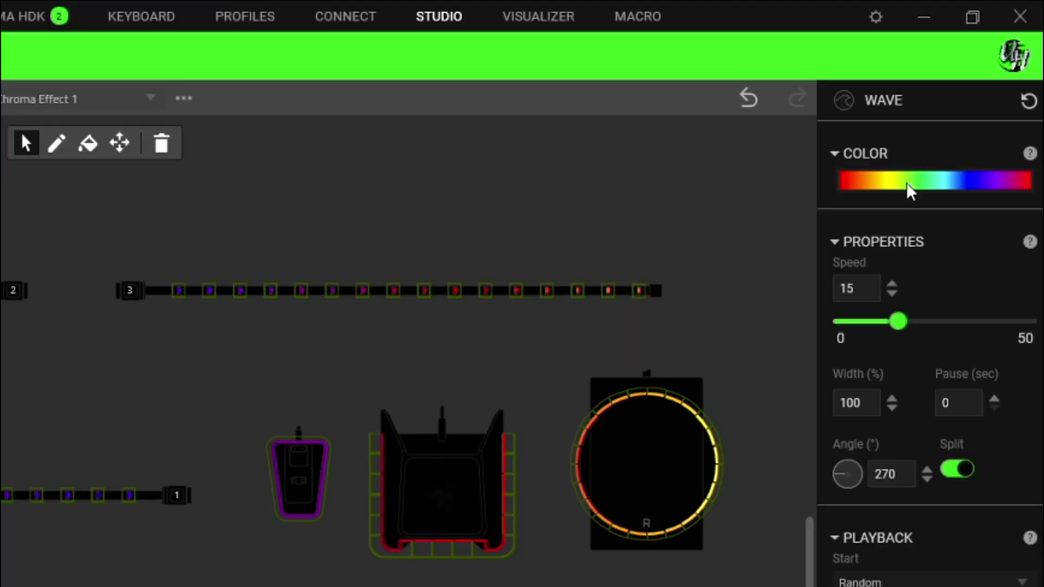
click(969, 98)
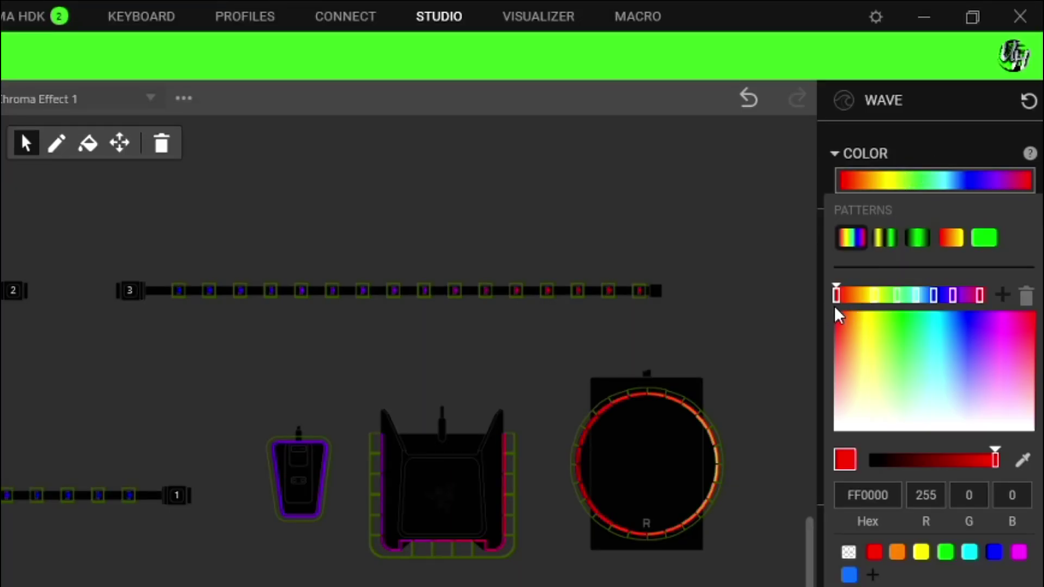
click(895, 503)
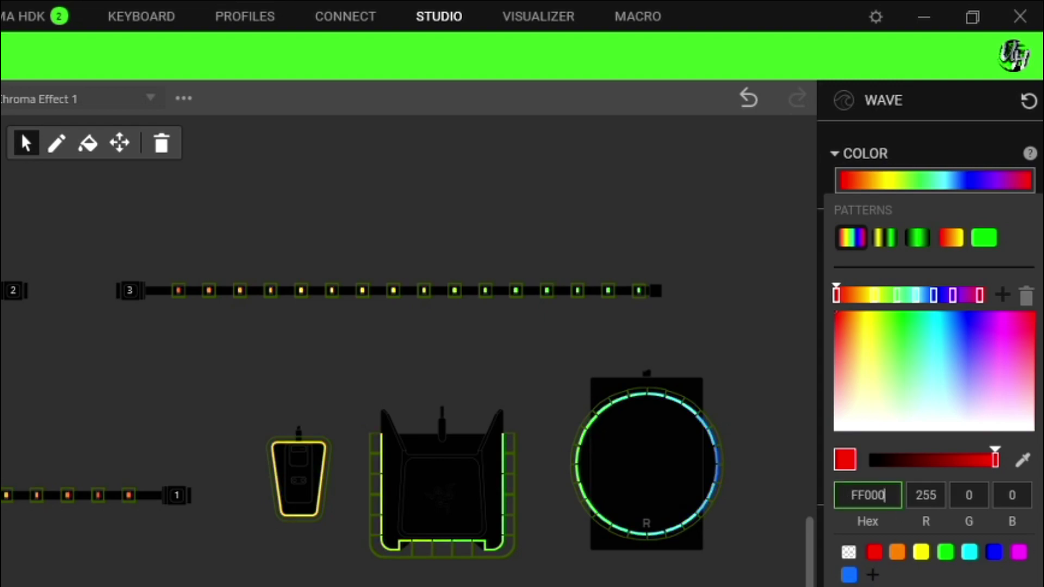
text(1)
click(466, 462)
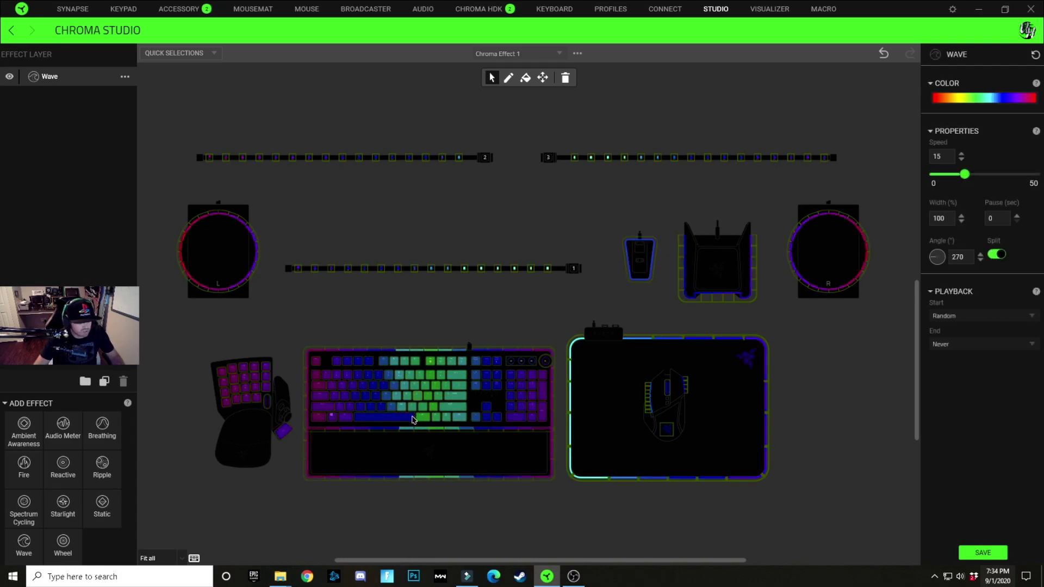
- Set the first red colour stop in the mousemat's Wave gradient to hex FF0001
scroll(401, 440, up, 3)
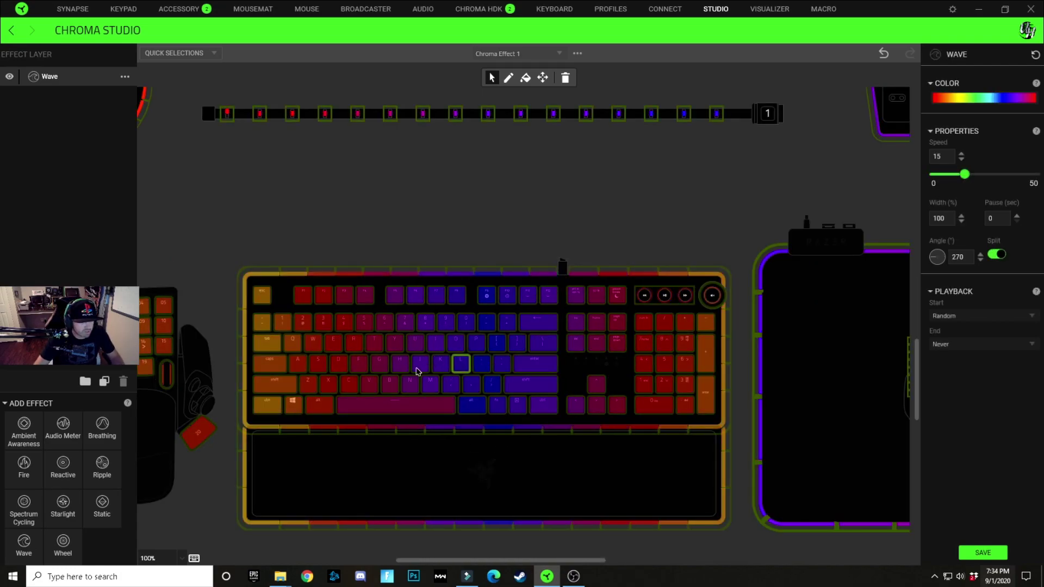
scroll(785, 522, down, 4)
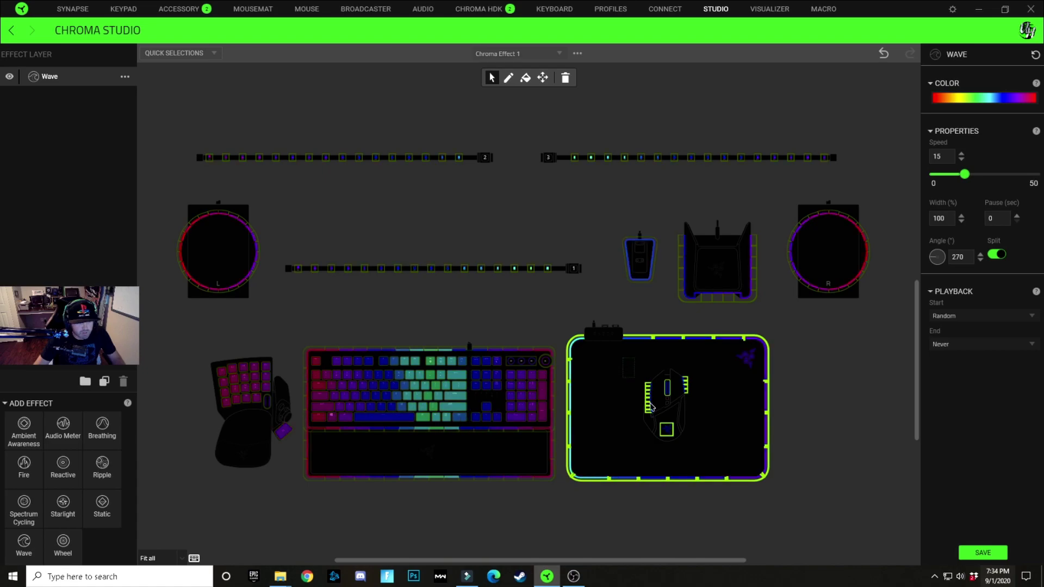
click(985, 98)
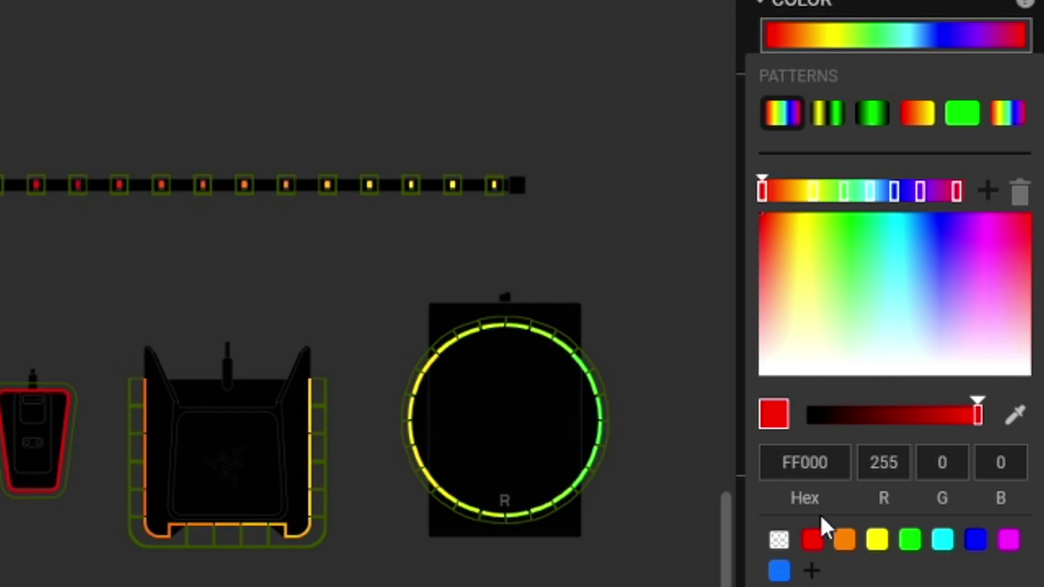
text(1)
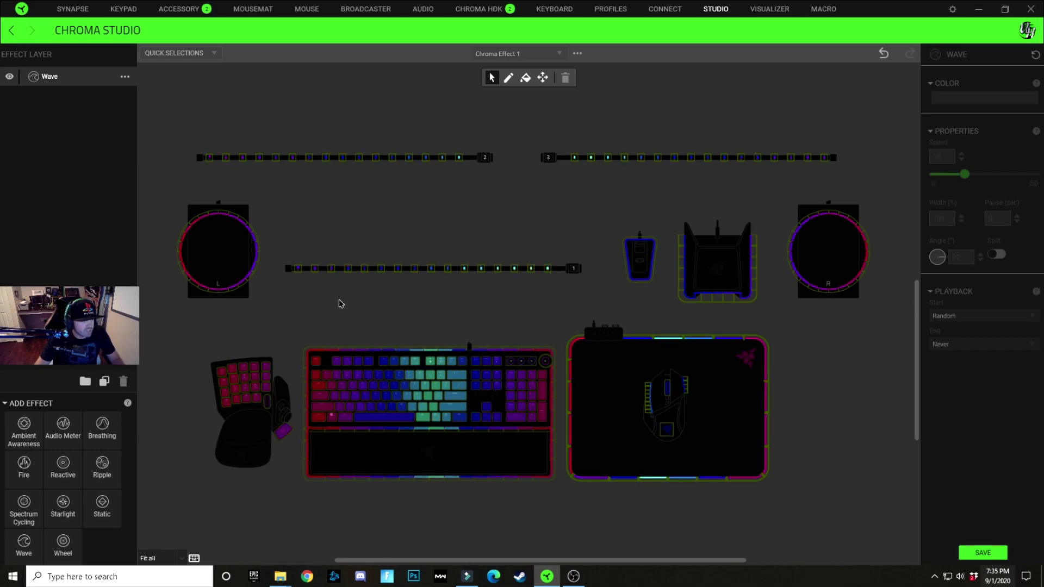
- Select the three LED strips and set the first colour stop of their Wave gradient to hex FE0000
drag(180, 303, 850, 149)
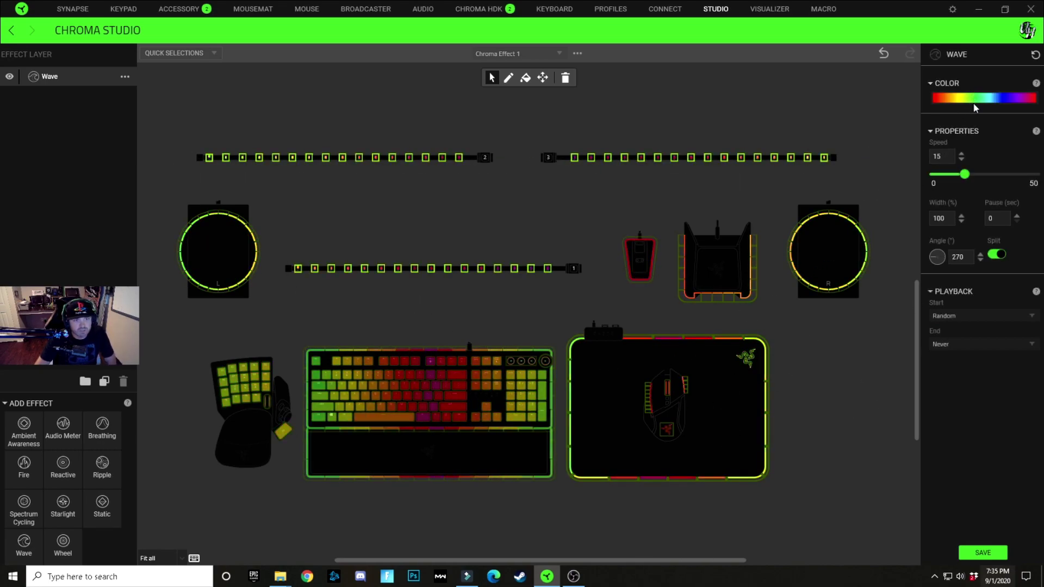
click(941, 98)
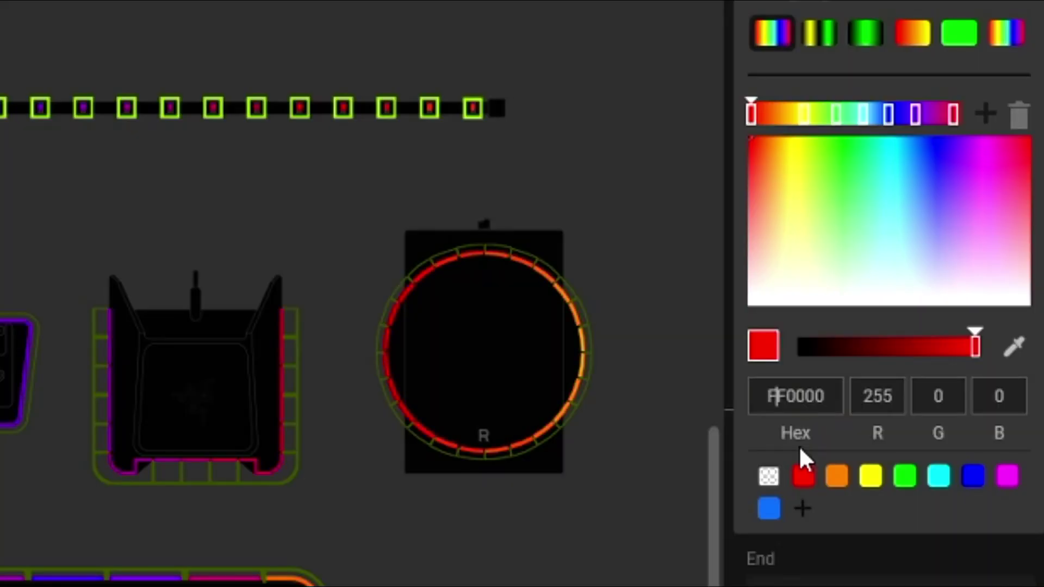
key(Delete)
text(E)
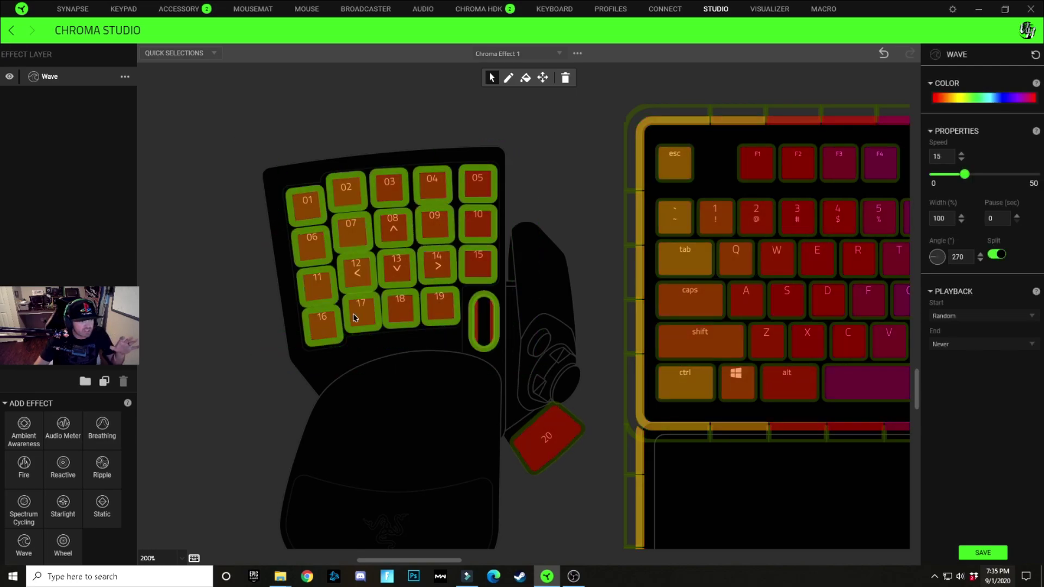
- Slightly alter the hex code of the yellow colour stop in the keypad's Wave gradient
click(983, 98)
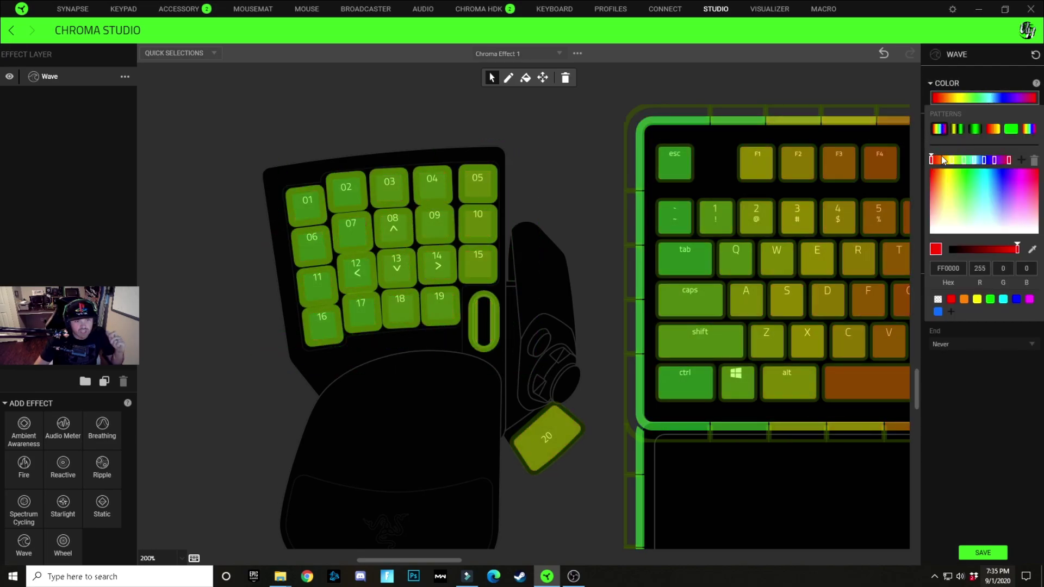
click(952, 161)
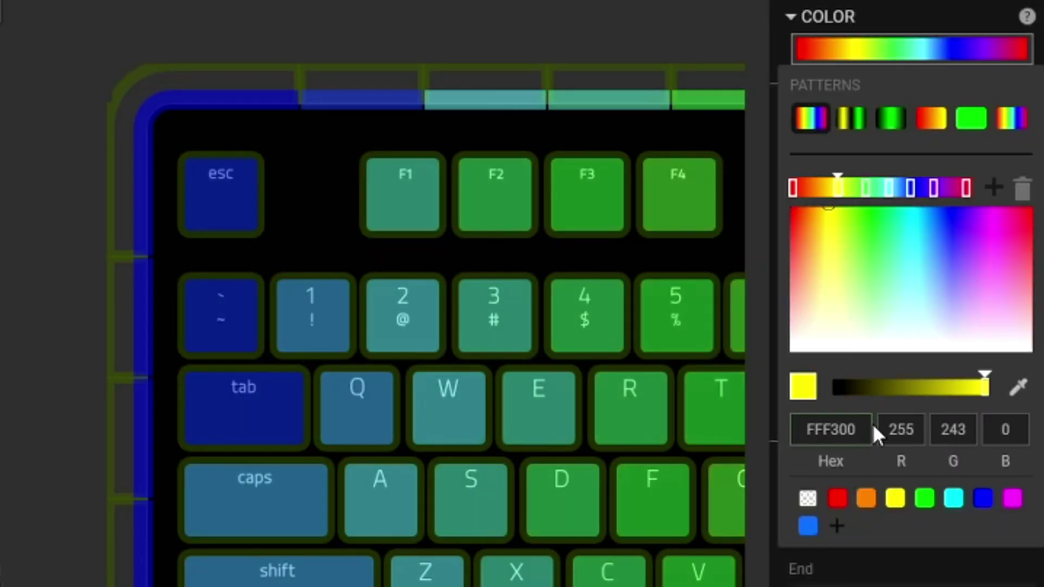
click(864, 430)
key(BackSpace)
text(15)
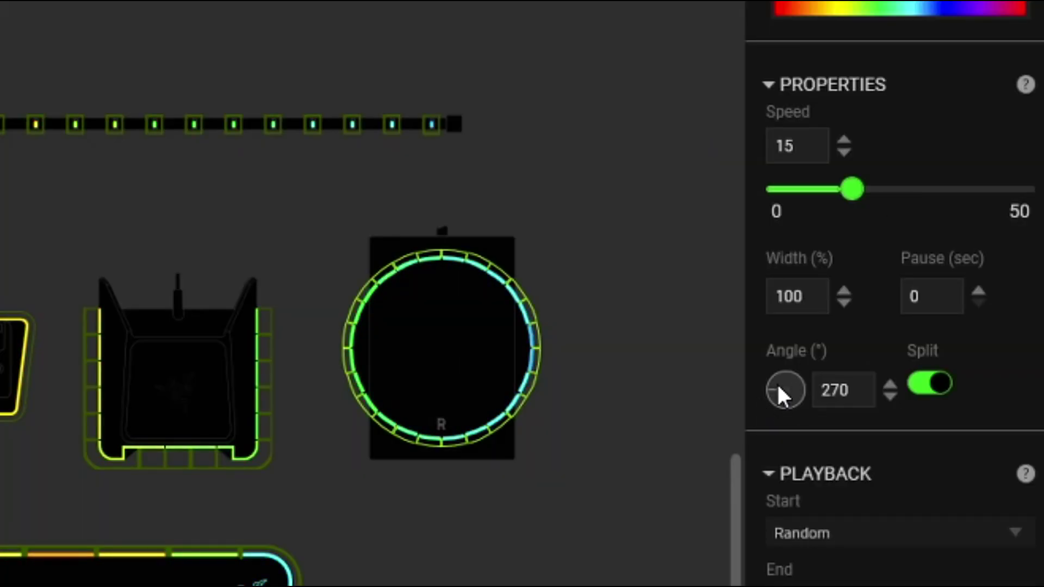
- Turn the Wave direction of the two round speakers from horizontal to vertical
click(936, 257)
drag(788, 331, 784, 332)
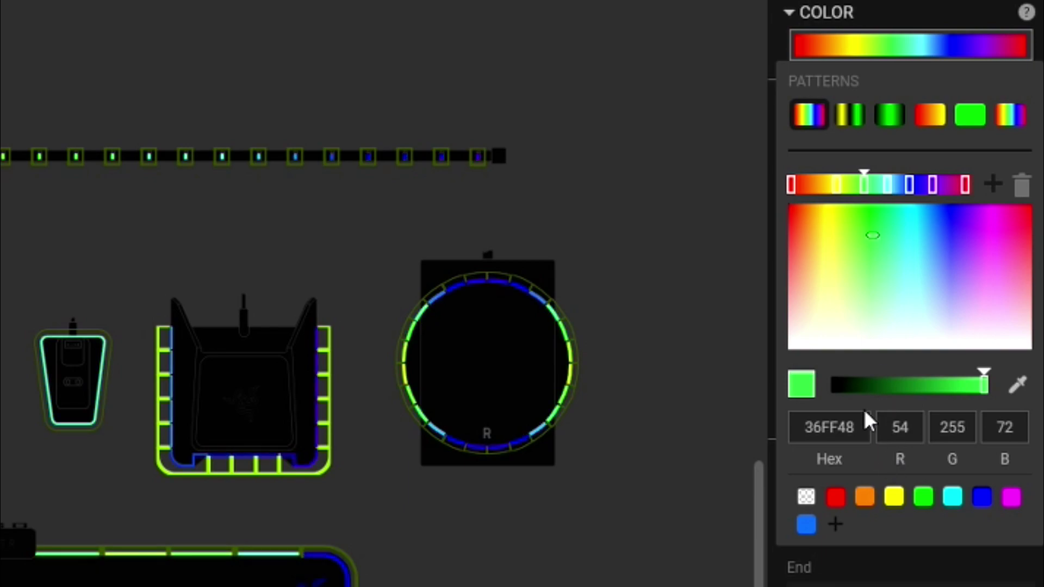
- Set the green colour stop of the base station's Wave gradient to hex 36FF47
click(865, 427)
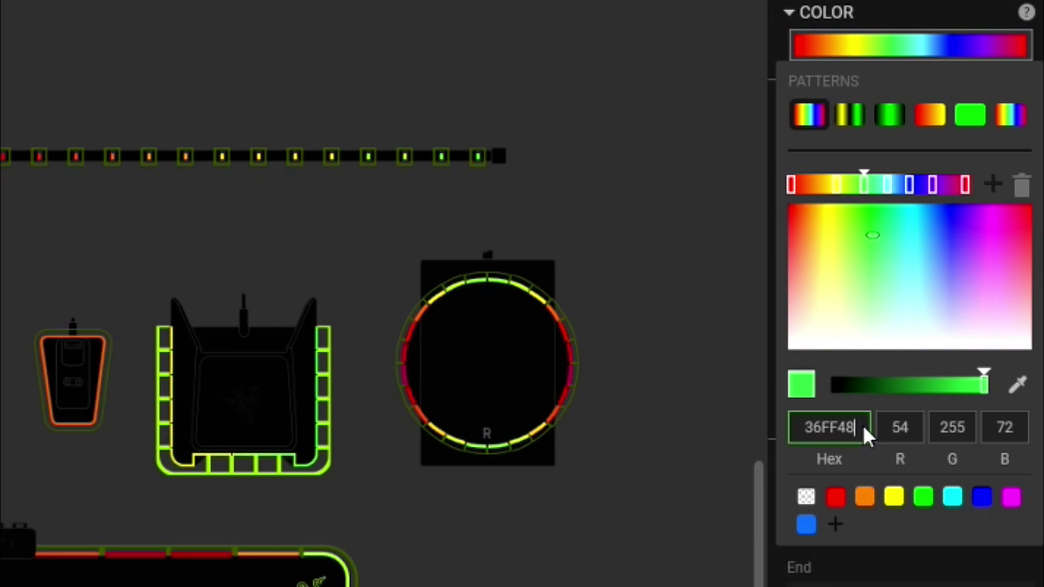
key(BackSpace)
text(7)
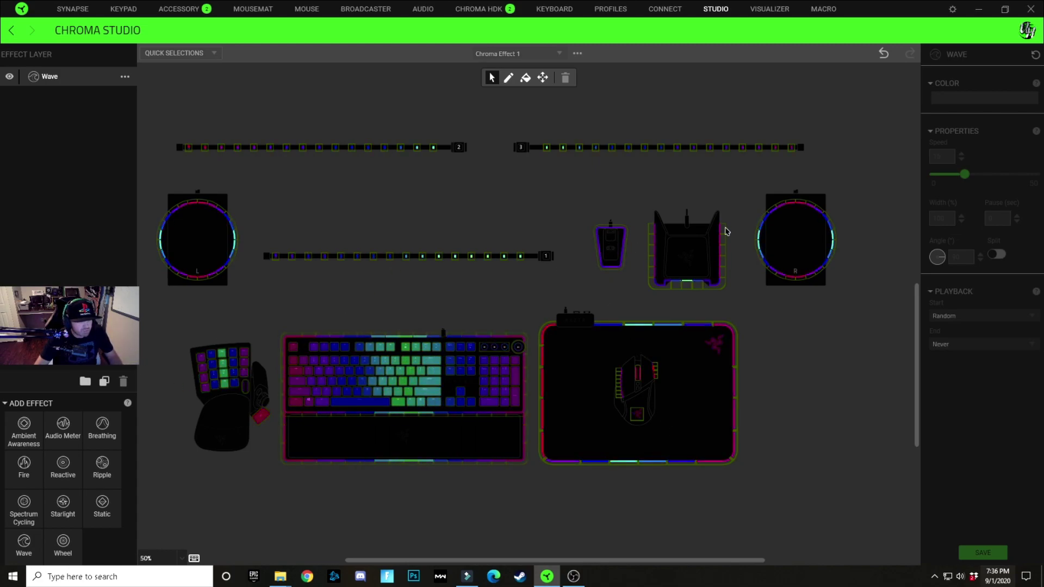
- Select the light strips on both sides of the mouse and set their Wave angle to 1°
scroll(629, 405, up, 3)
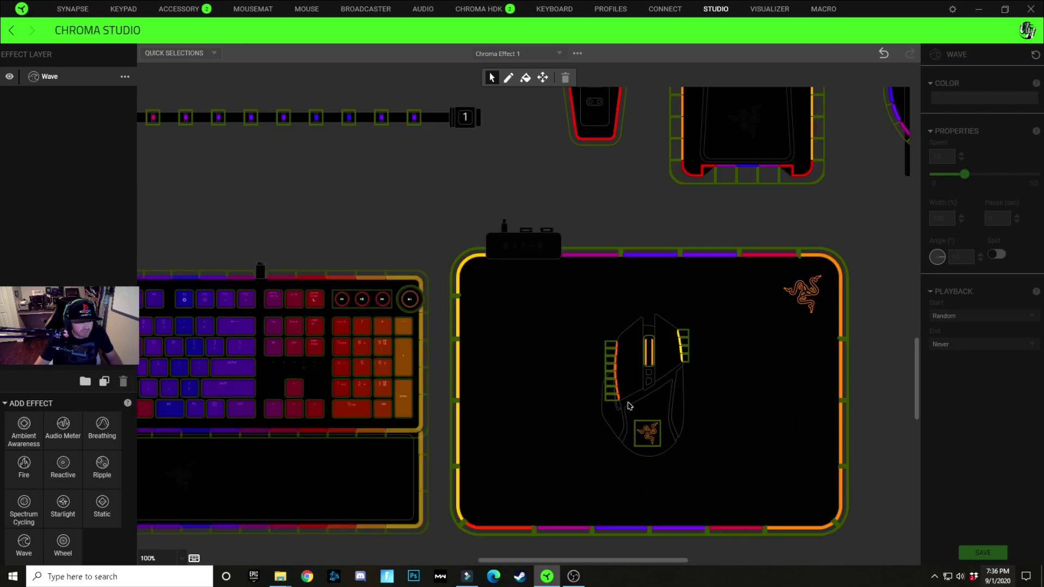
scroll(629, 405, up, 4)
scroll(715, 413, down, 2)
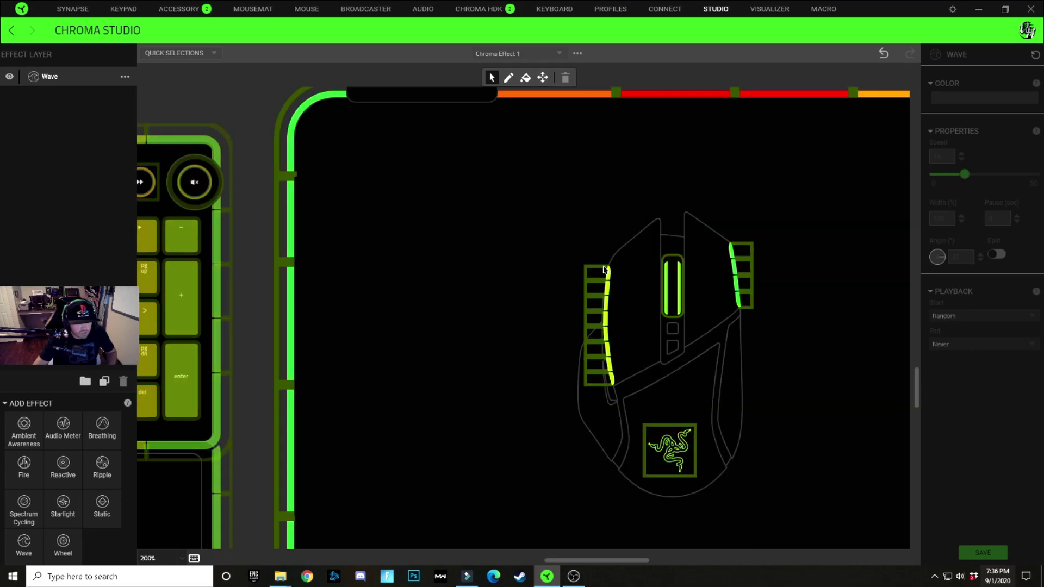
drag(555, 233, 620, 404)
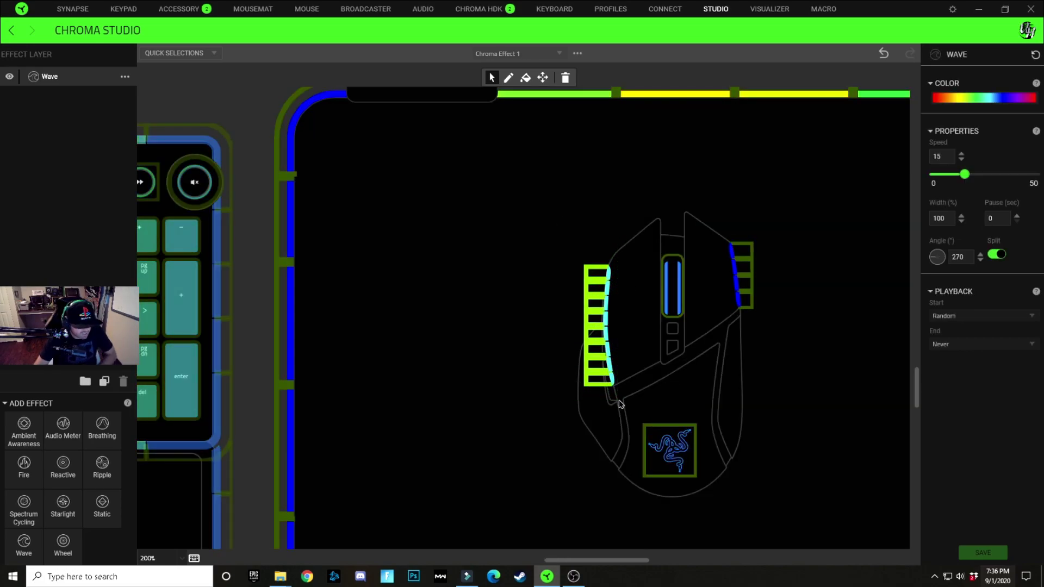
drag(728, 338, 772, 212)
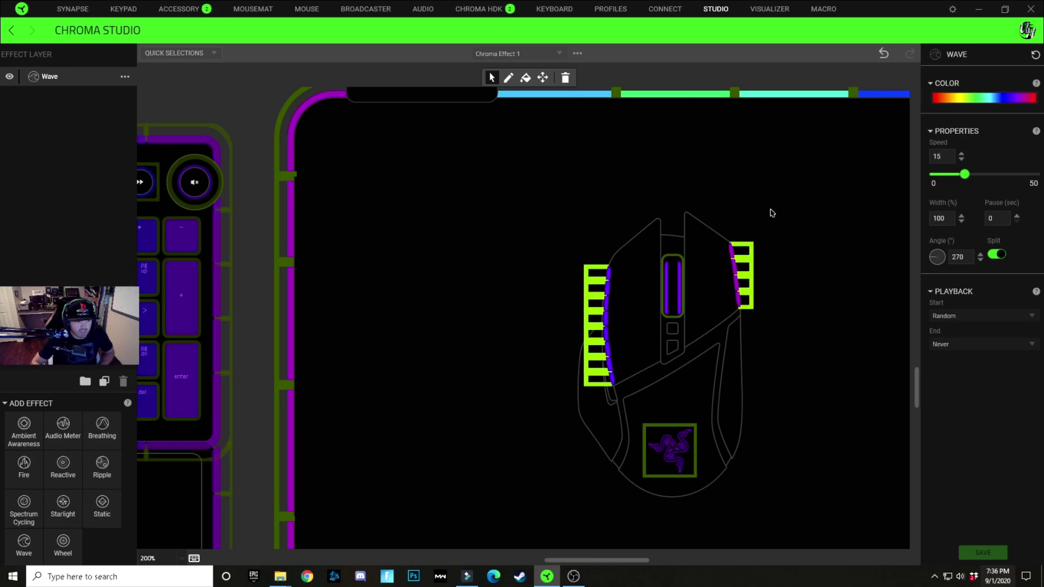
click(938, 264)
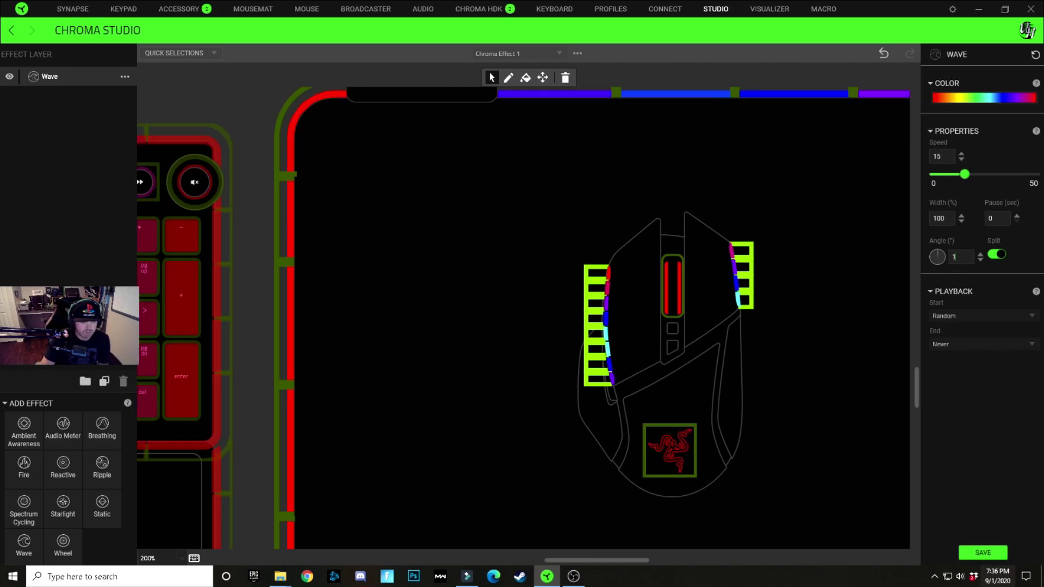
click(665, 309)
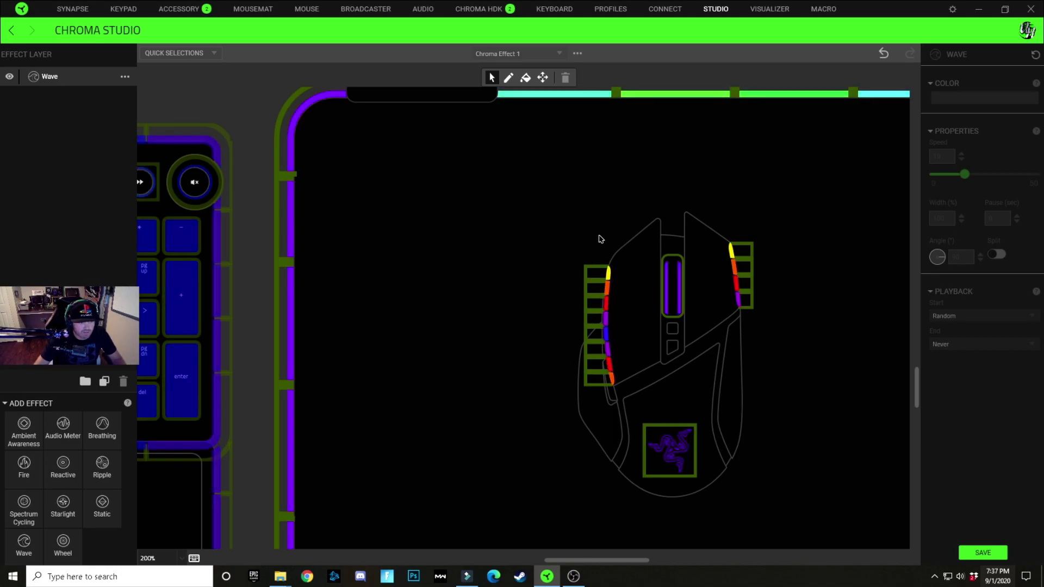
scroll(520, 300, down, 4)
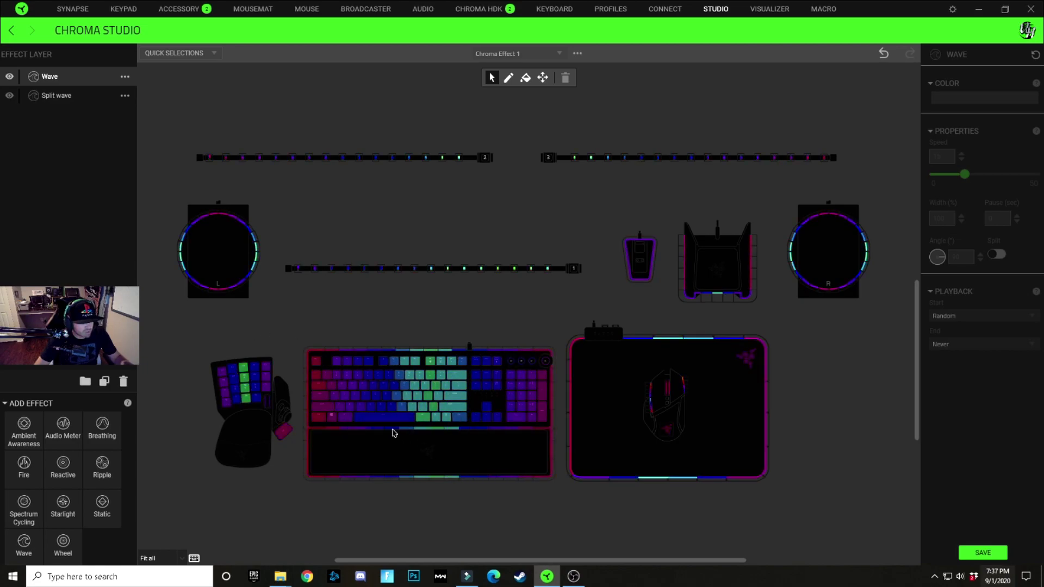
- Select all of the keyboard's keys, from the function row down to the bottom row and number pad, for the Wave effect
scroll(330, 449, up, 2)
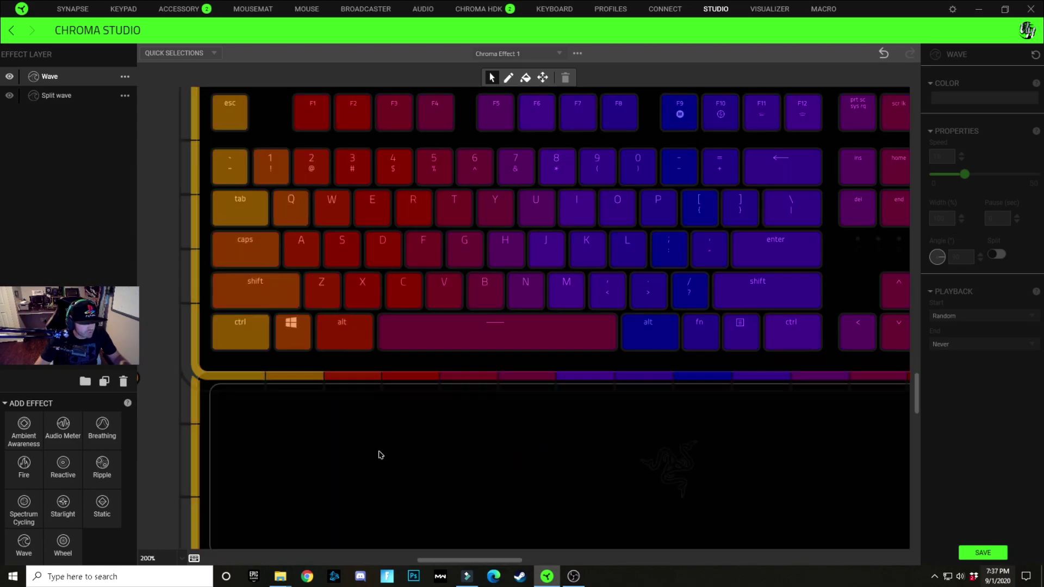
scroll(287, 432, down, 1)
scroll(402, 413, up, 3)
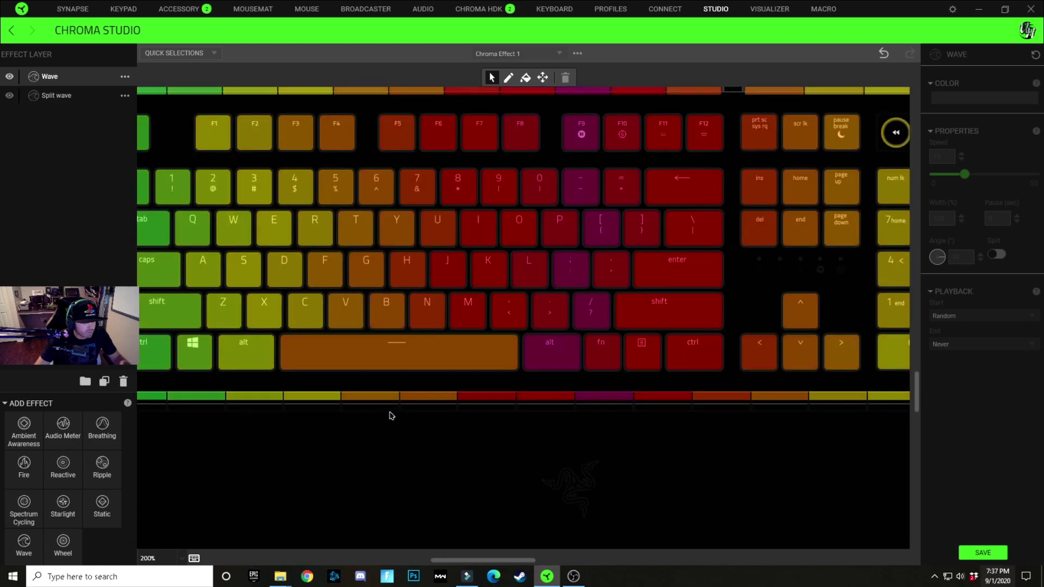
scroll(391, 413, down, 3)
scroll(397, 406, up, 3)
scroll(401, 405, down, 3)
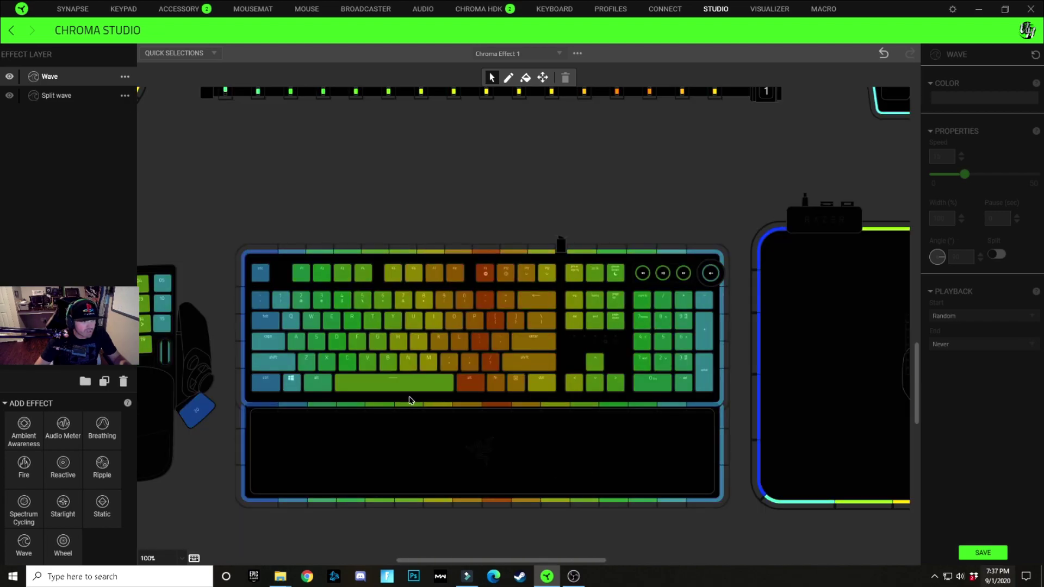
scroll(507, 331, down, 1)
drag(597, 560, 578, 559)
drag(330, 220, 685, 321)
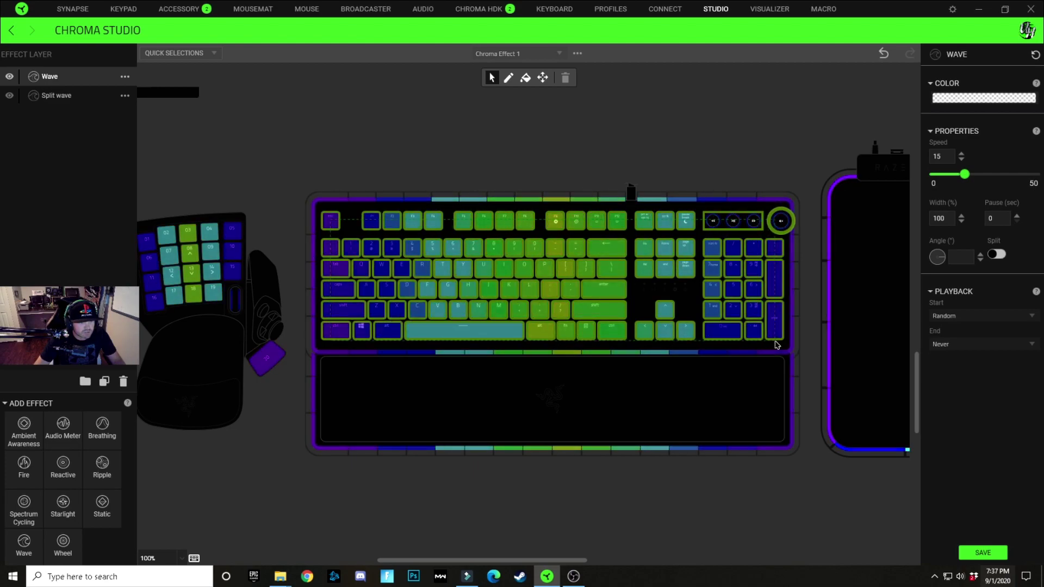
- Apply the black-green-black gradient pattern to the keyboard keys' Wave and make its green middle stop transparent
click(967, 99)
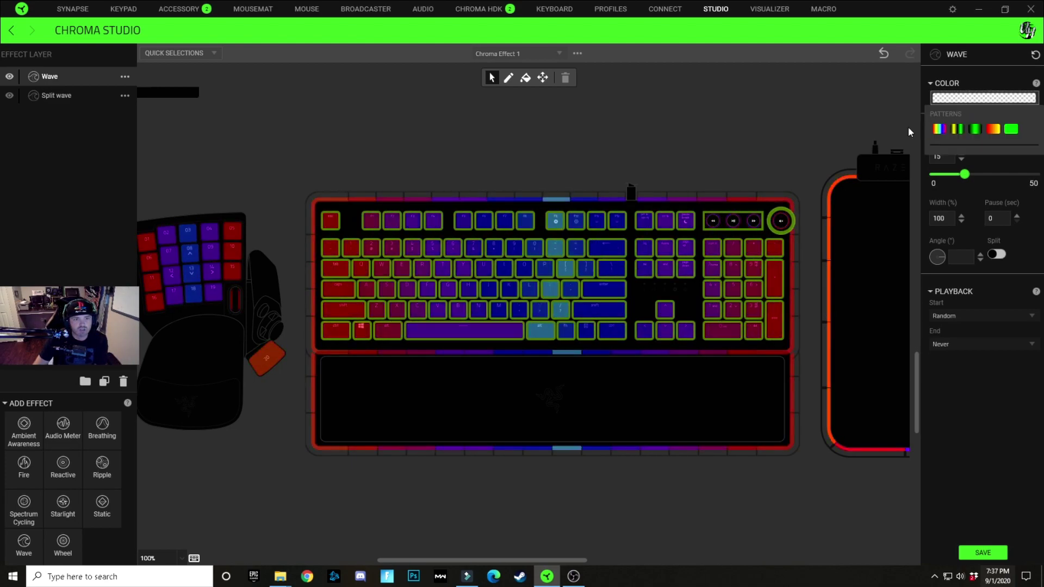
click(976, 130)
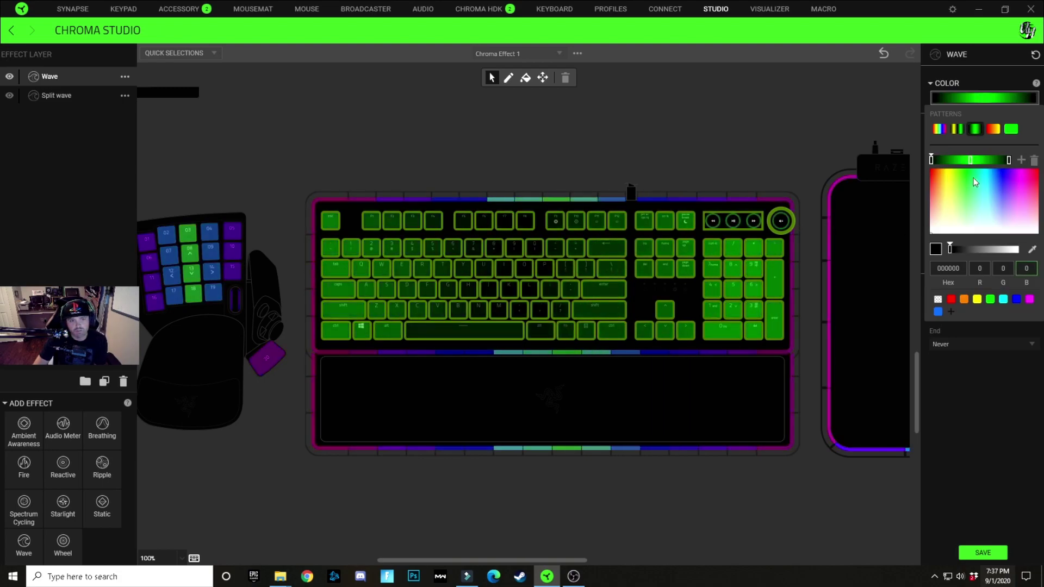
drag(971, 161, 981, 161)
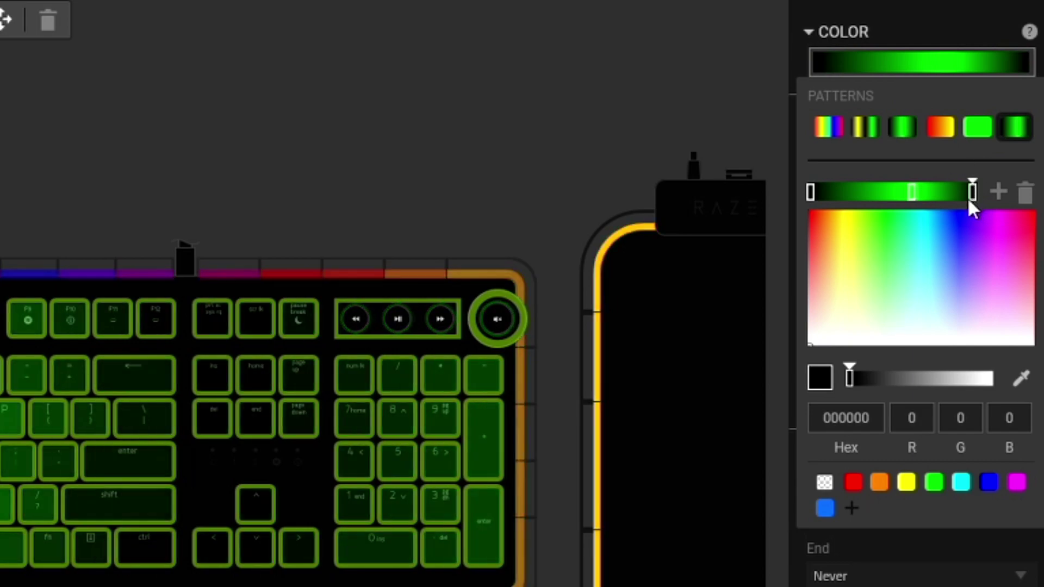
click(910, 193)
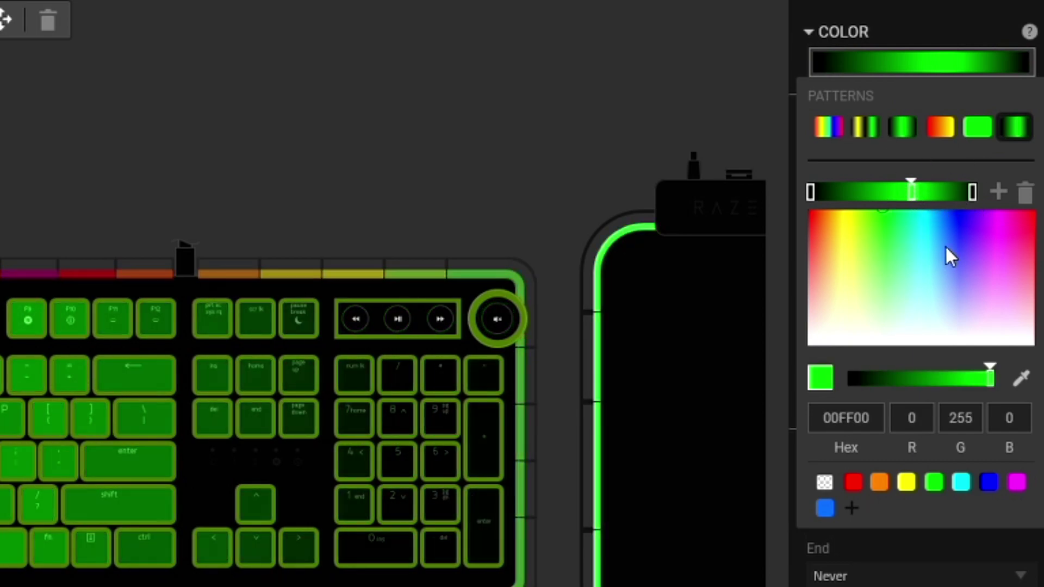
click(825, 482)
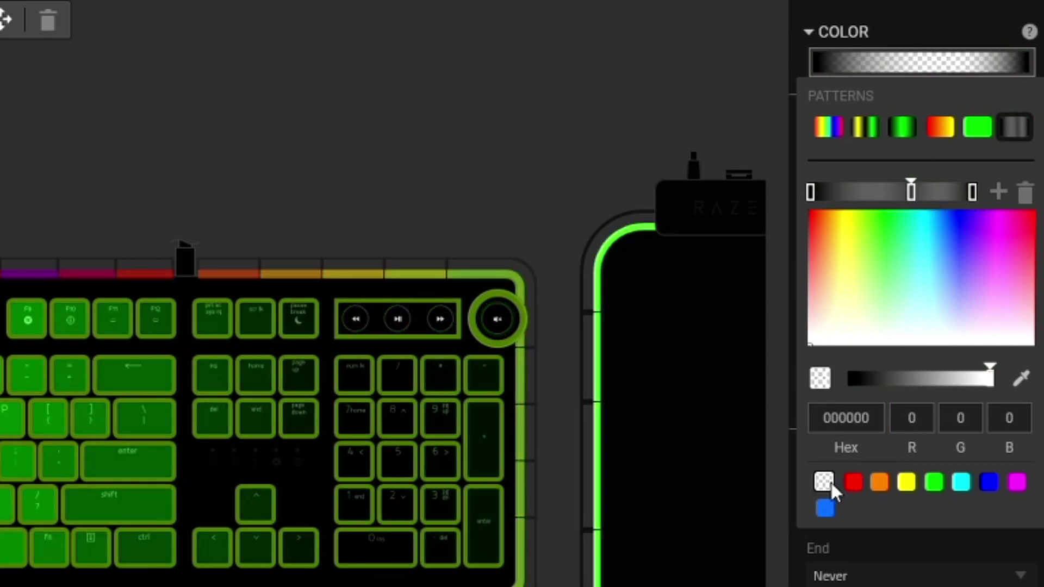
- Move the gradient's transparent stop right beside the end stop and its first black stop to the middle of the gradient
drag(912, 189, 981, 199)
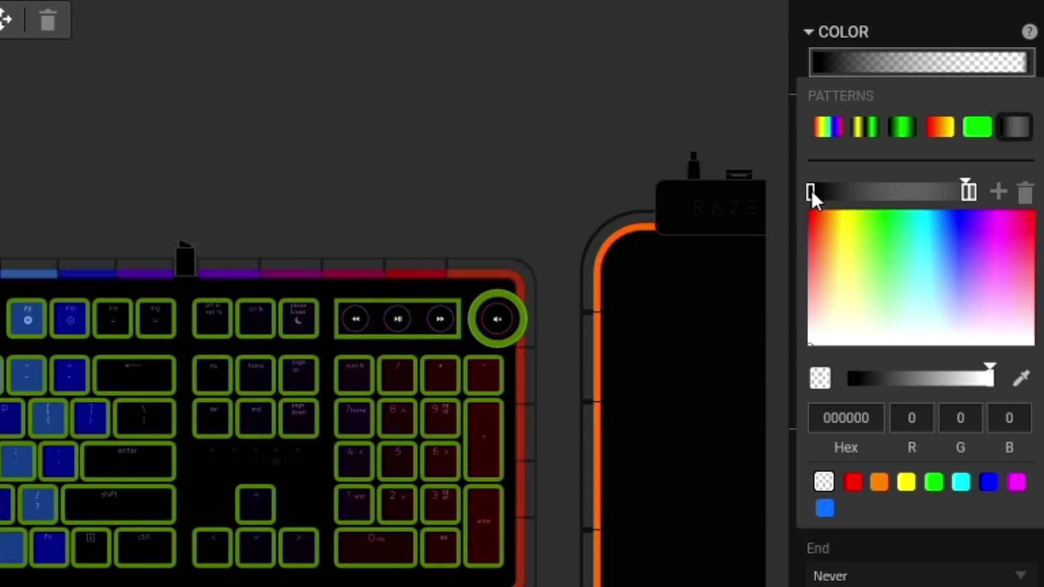
drag(811, 189, 896, 195)
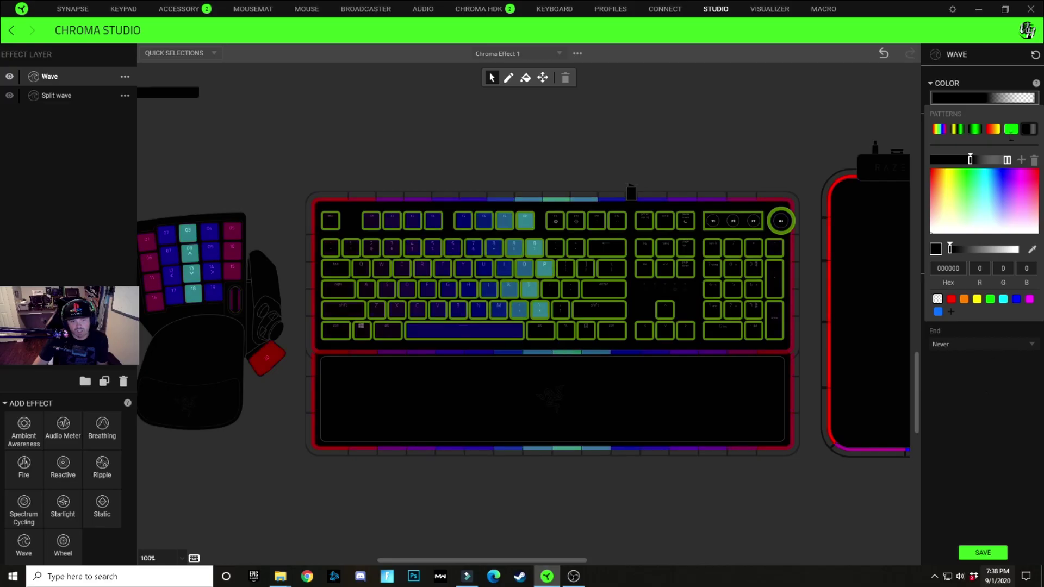
click(982, 400)
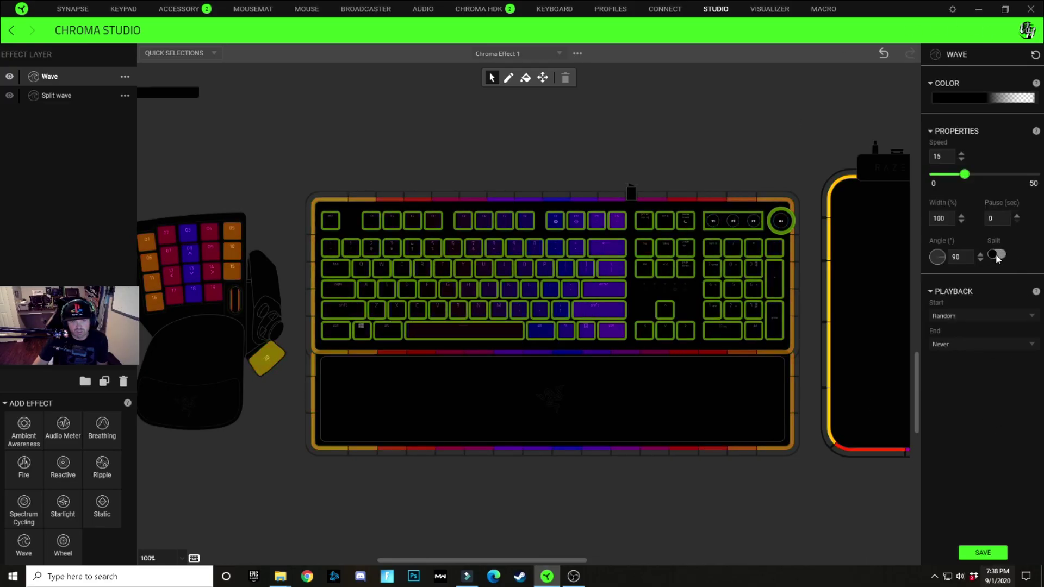
- Turn on Split for the keyboard keys' Wave and set its Width to 200%
click(997, 254)
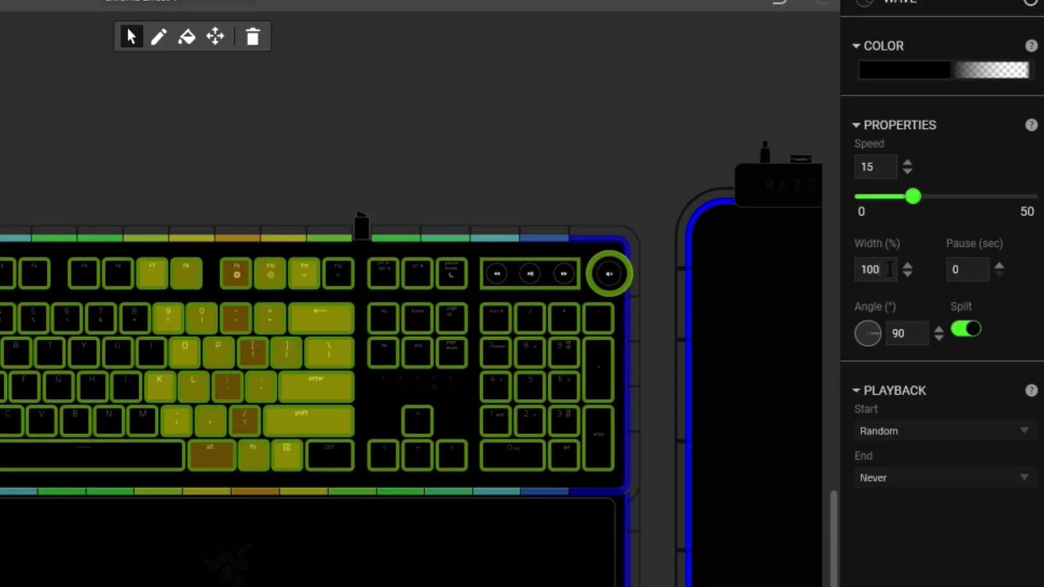
double_click(887, 269)
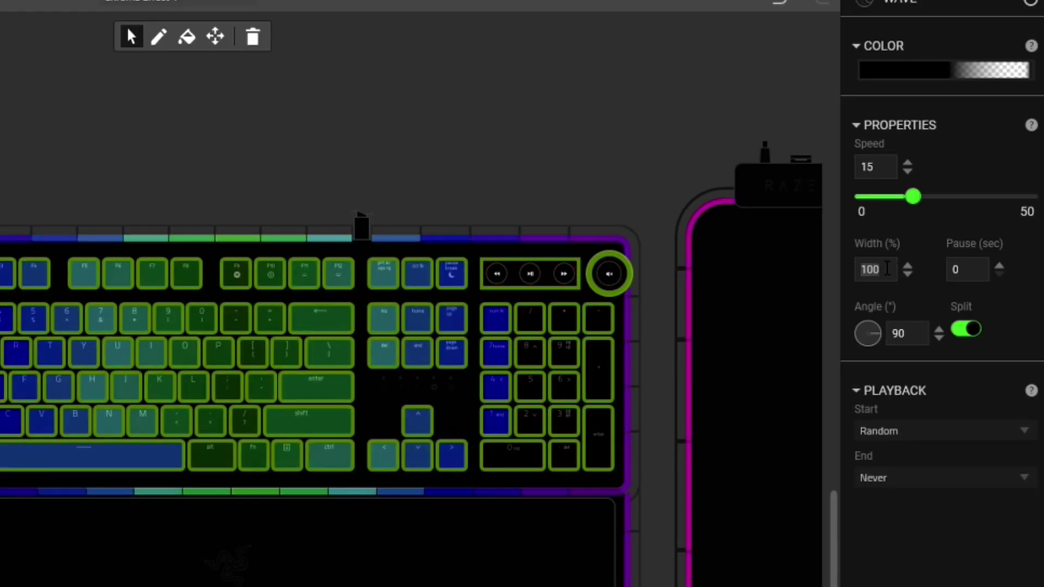
text(200)
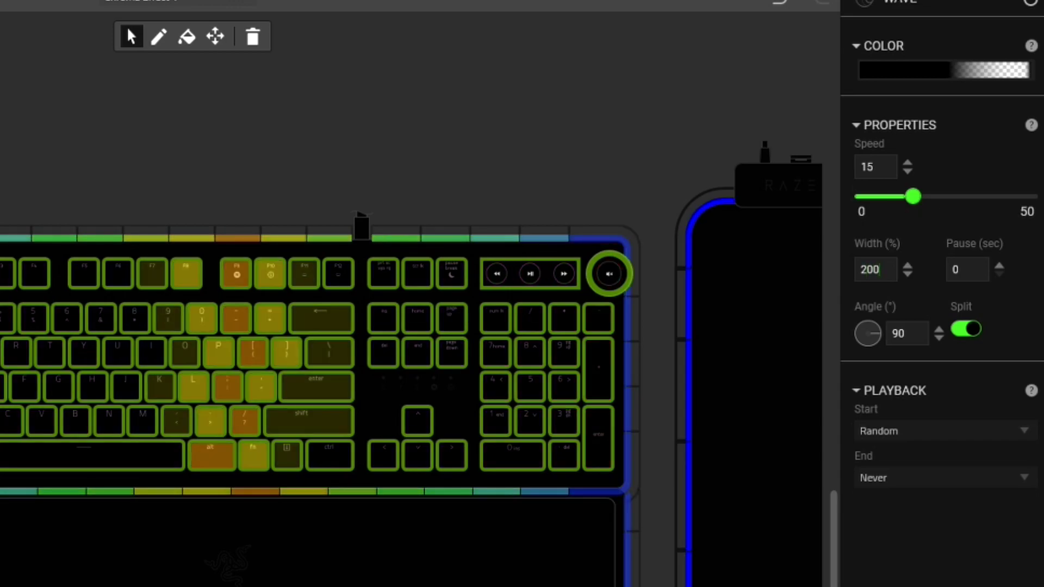
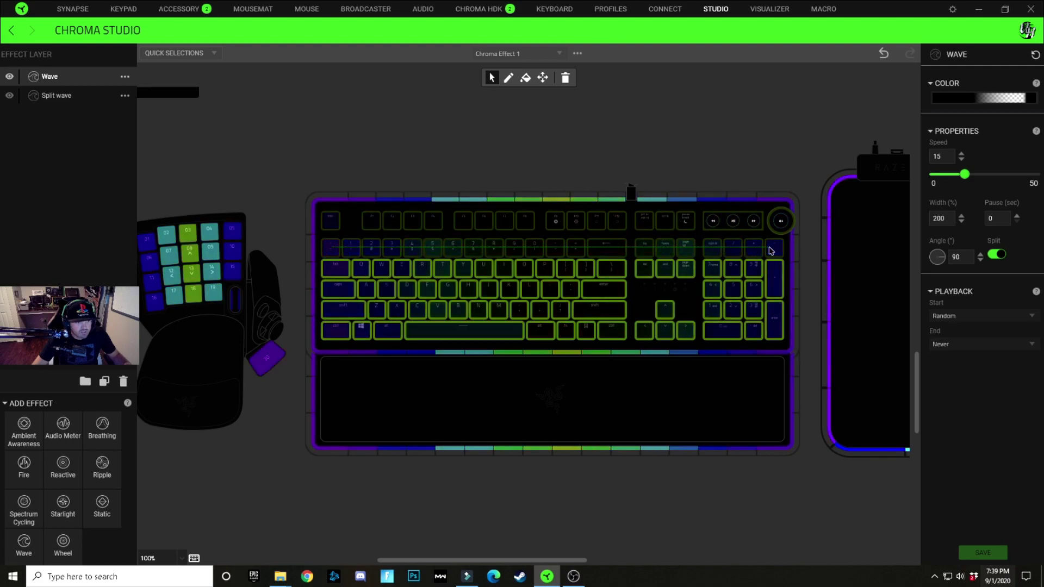
- Shift the Wave gradient's transparent band toward its start for the keys from the tab row down, and further for the three lowest rows
click(989, 99)
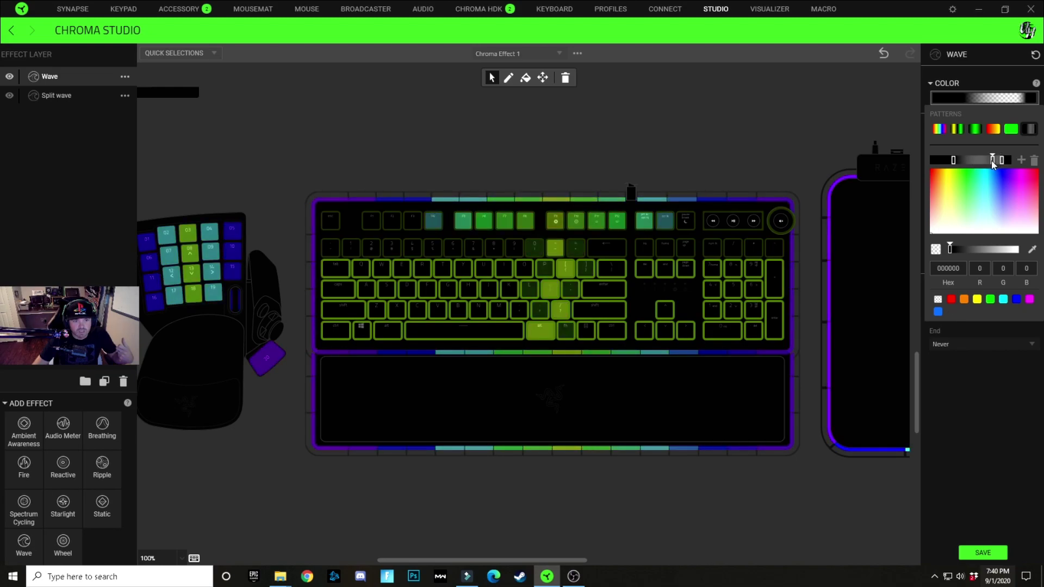
drag(1002, 161, 992, 162)
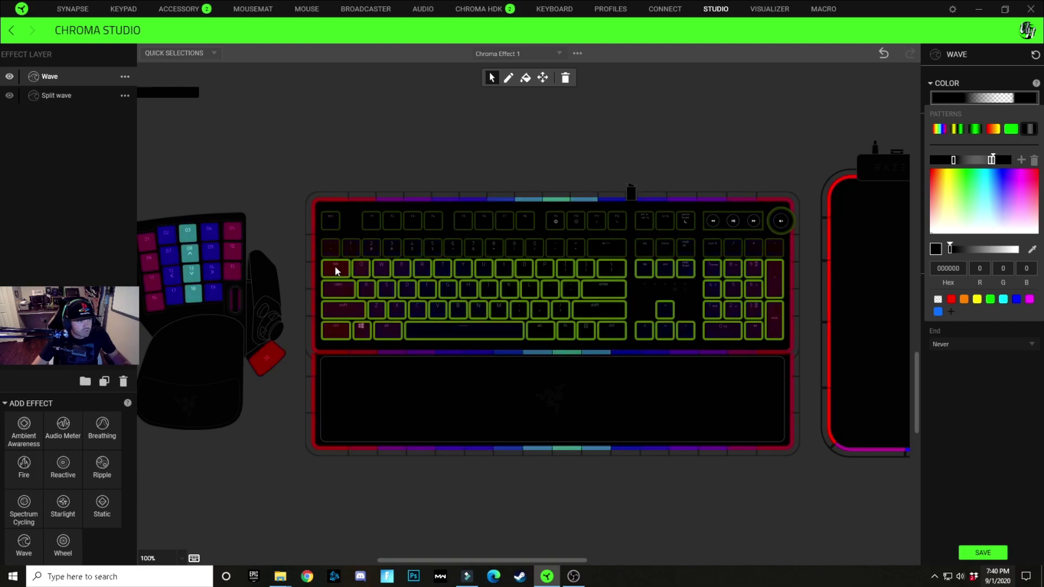
drag(333, 269, 441, 272)
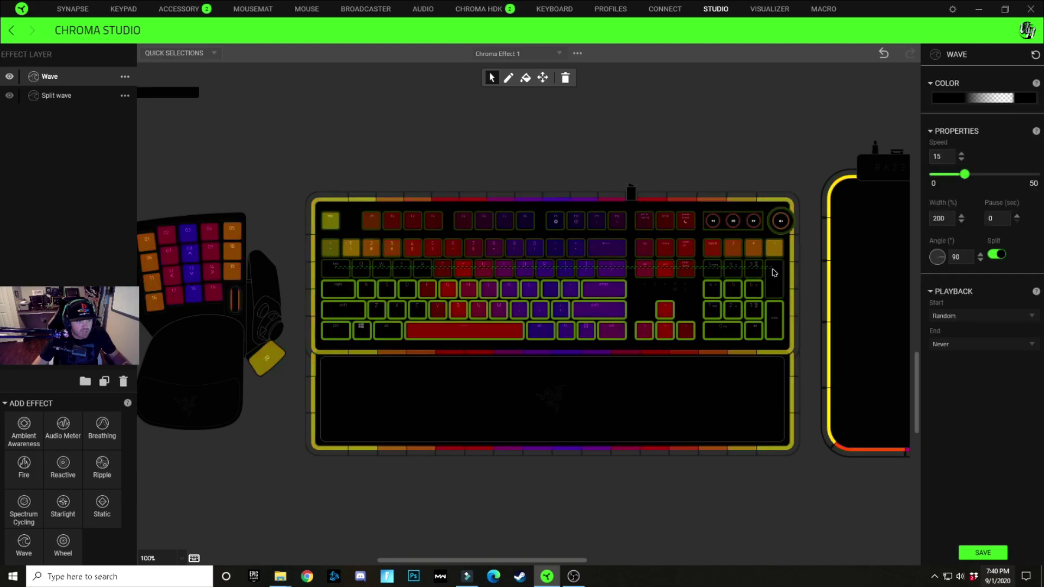
click(994, 98)
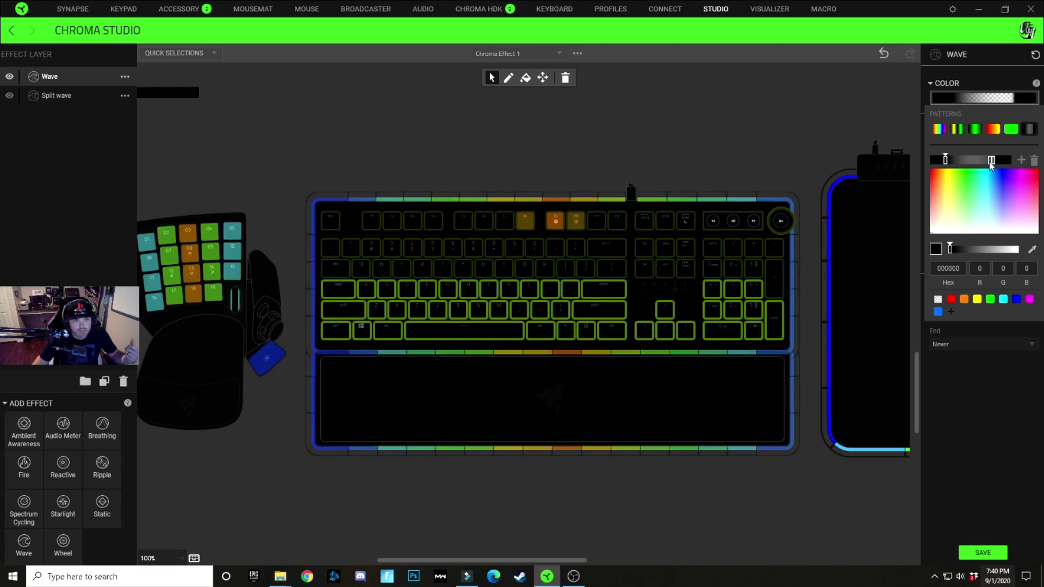
drag(992, 162, 984, 163)
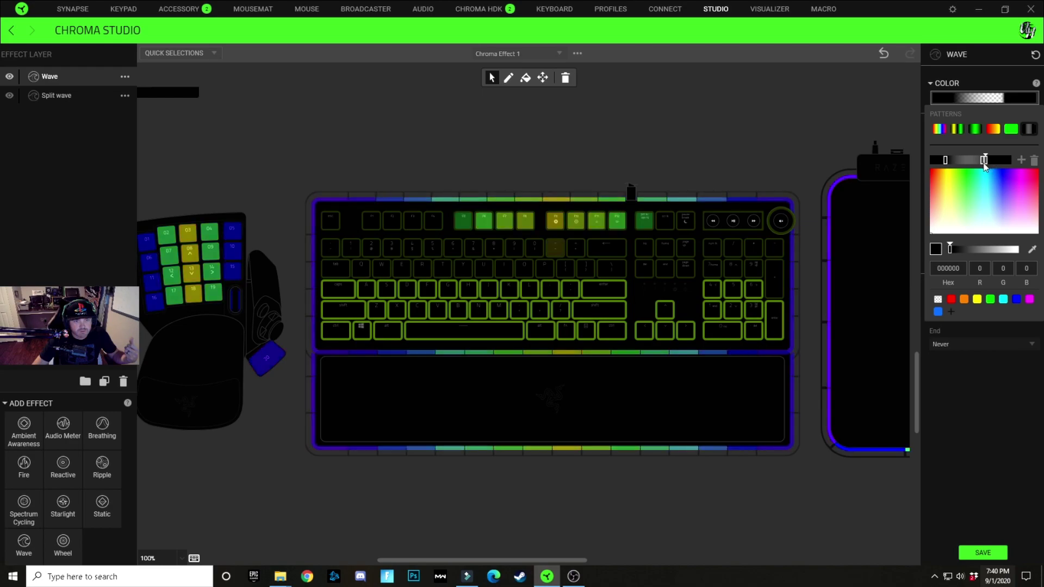
- Drop the caps row from the selection and shift the transparent band still closer to the gradient's start for the lowest key rows
click(343, 293)
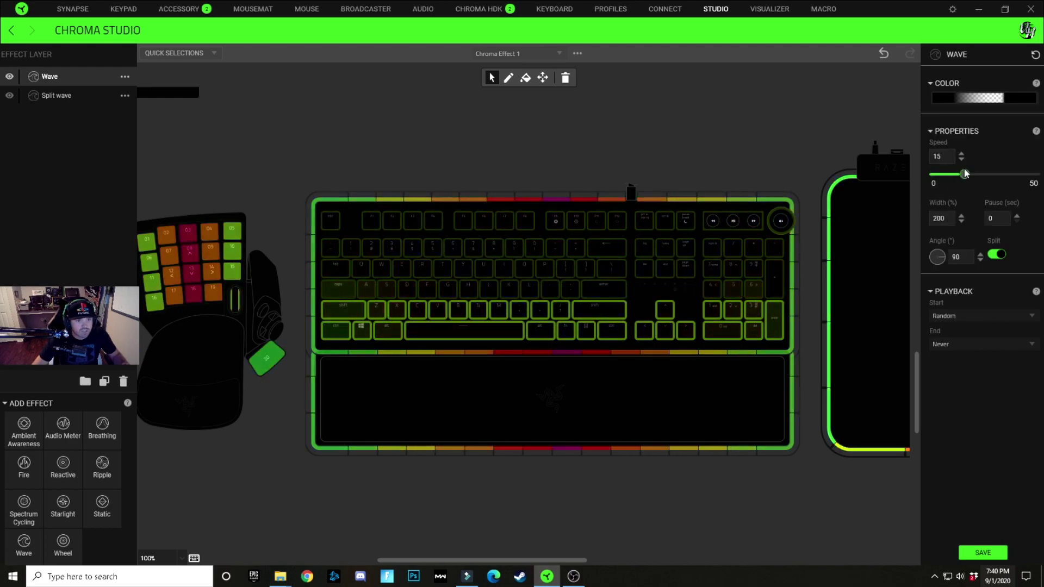
click(967, 100)
drag(946, 164, 941, 164)
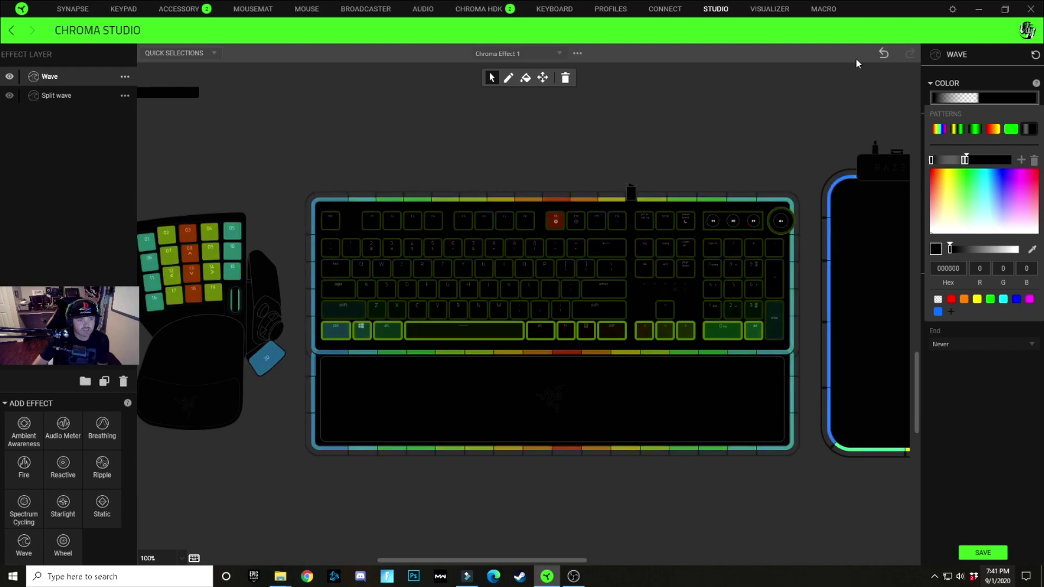
click(1010, 411)
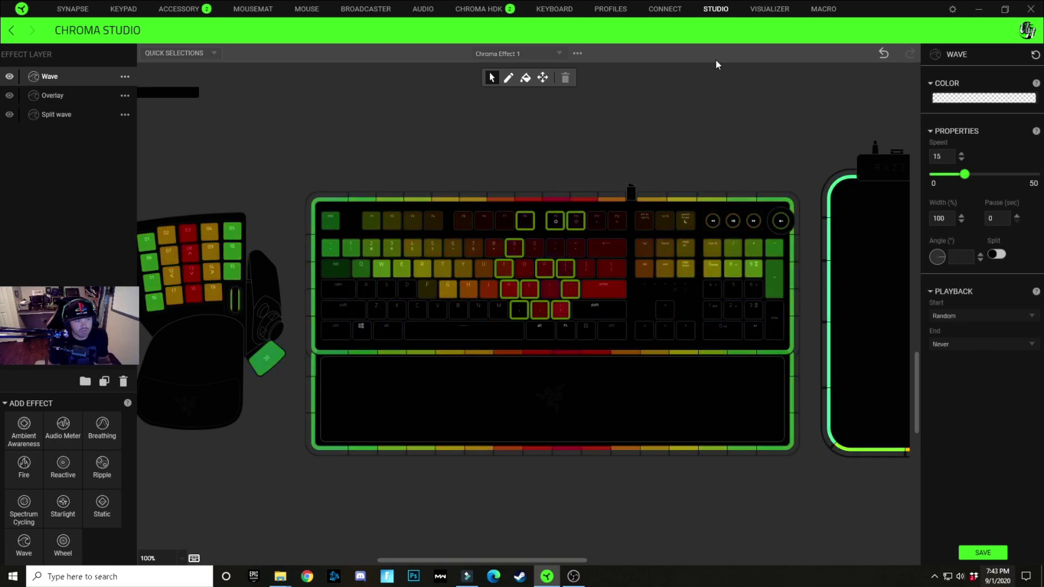
- Shorten the transparent band in the Wave gradient of the selected logo-shaped keys, keeping its two closing stops side by side
scroll(536, 308, up, 5)
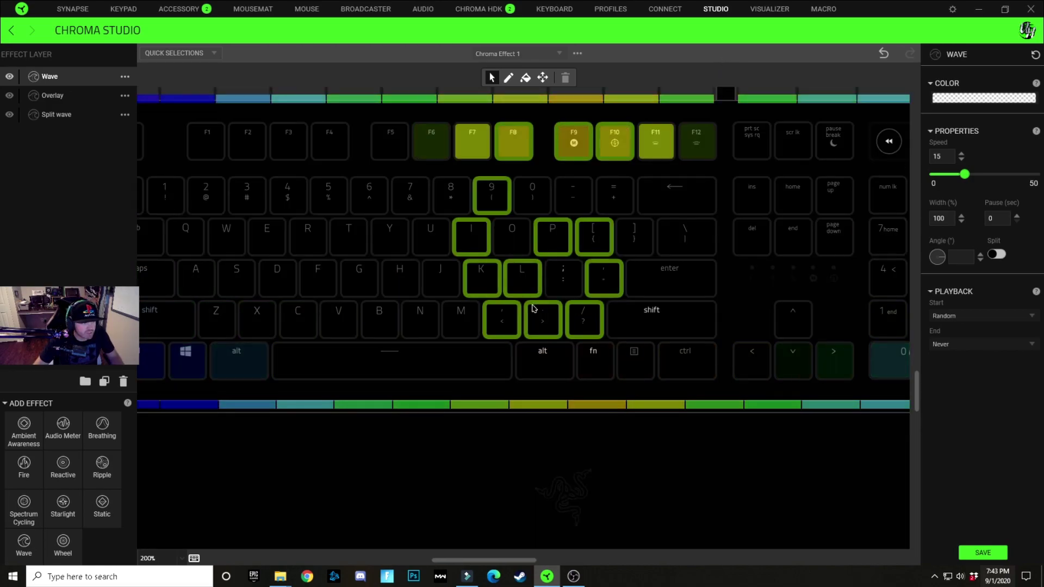
mouse_move(540, 306)
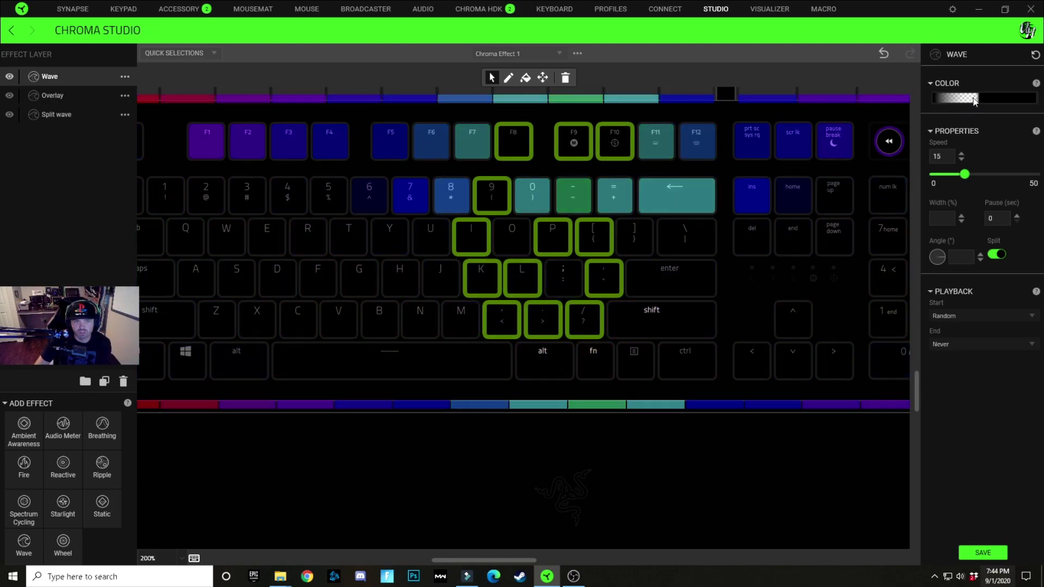
click(957, 99)
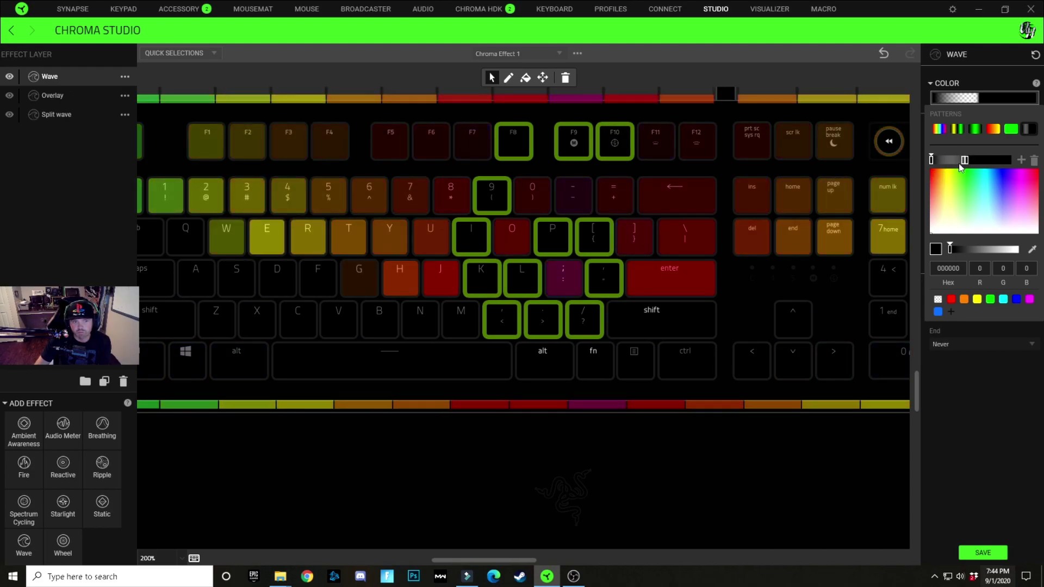
click(965, 160)
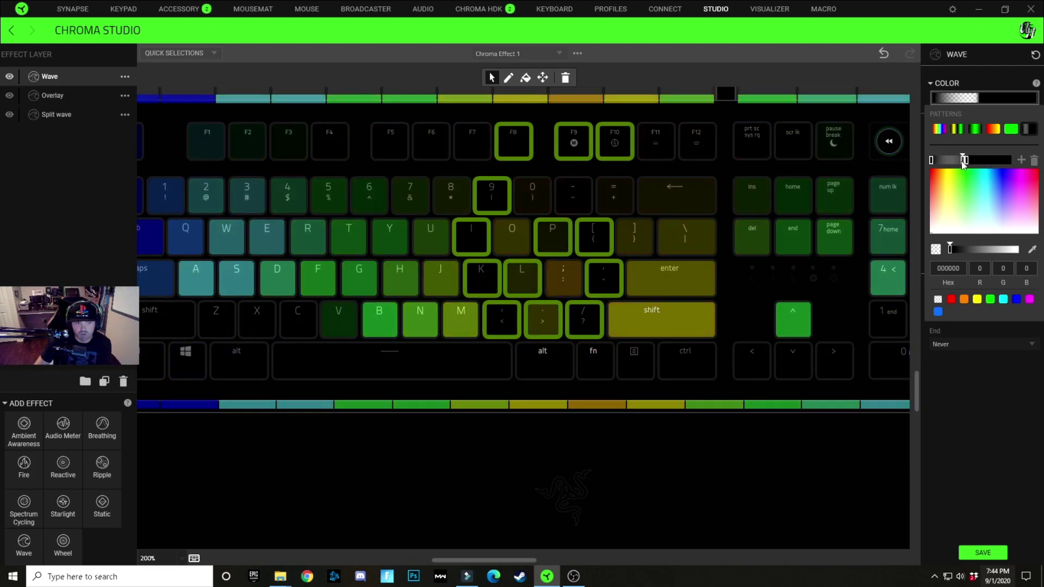
drag(961, 161, 960, 160)
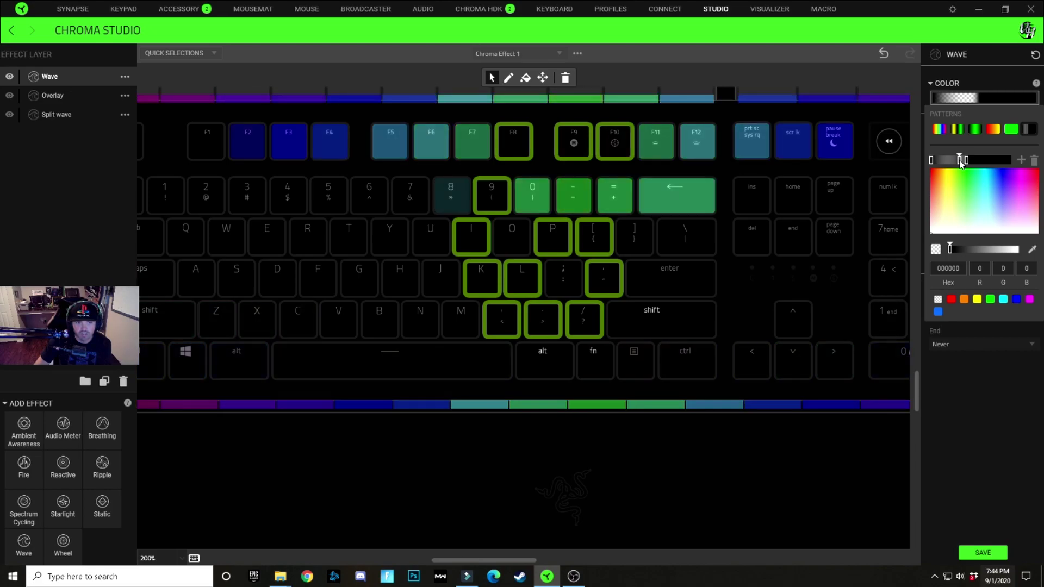
click(967, 161)
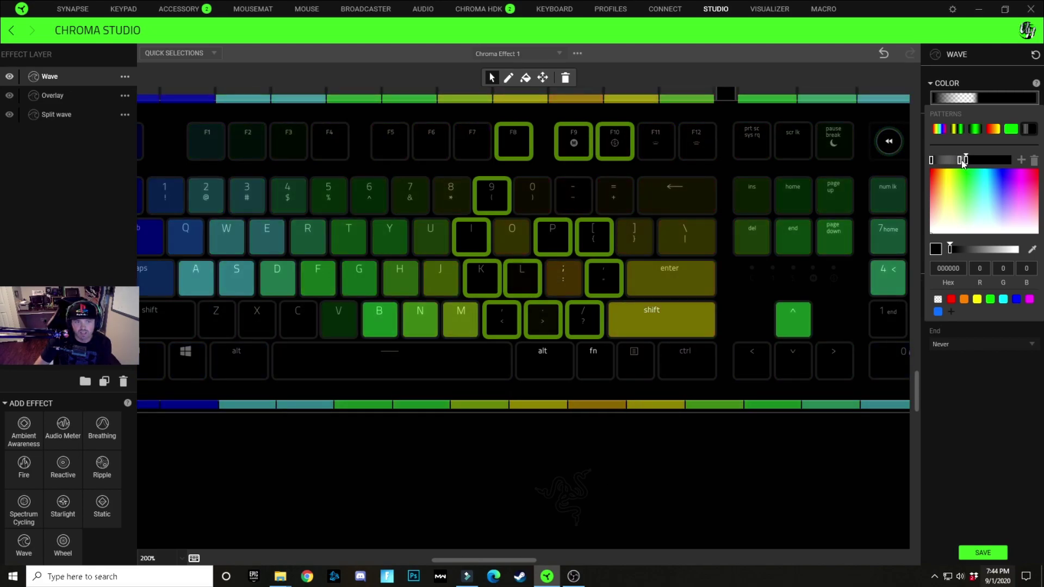
drag(964, 163, 961, 165)
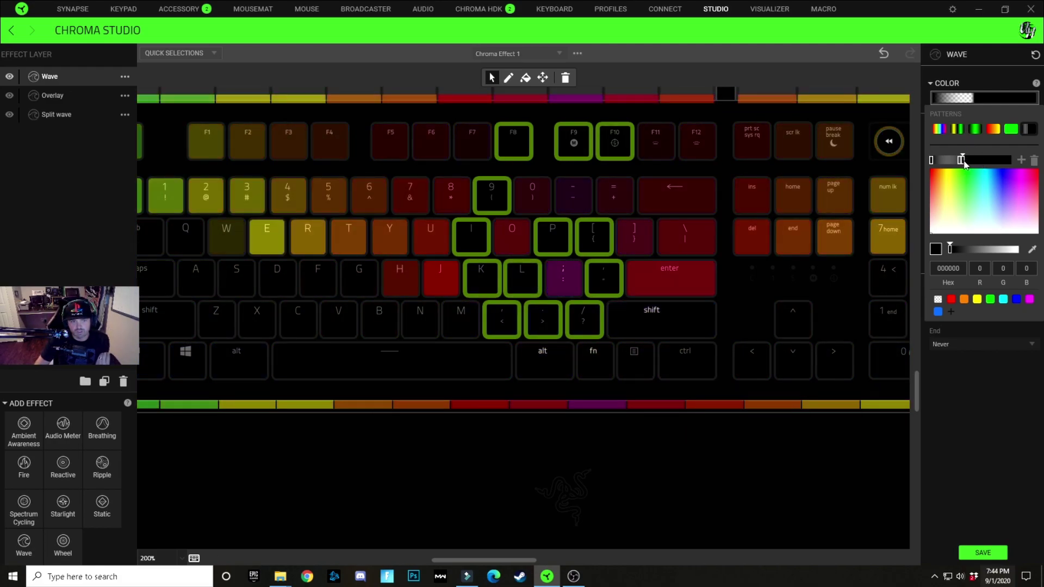
- Set the middle stop of the selected keys' Wave gradient to hex FFFFFF and its first and last stops to transparent
click(938, 299)
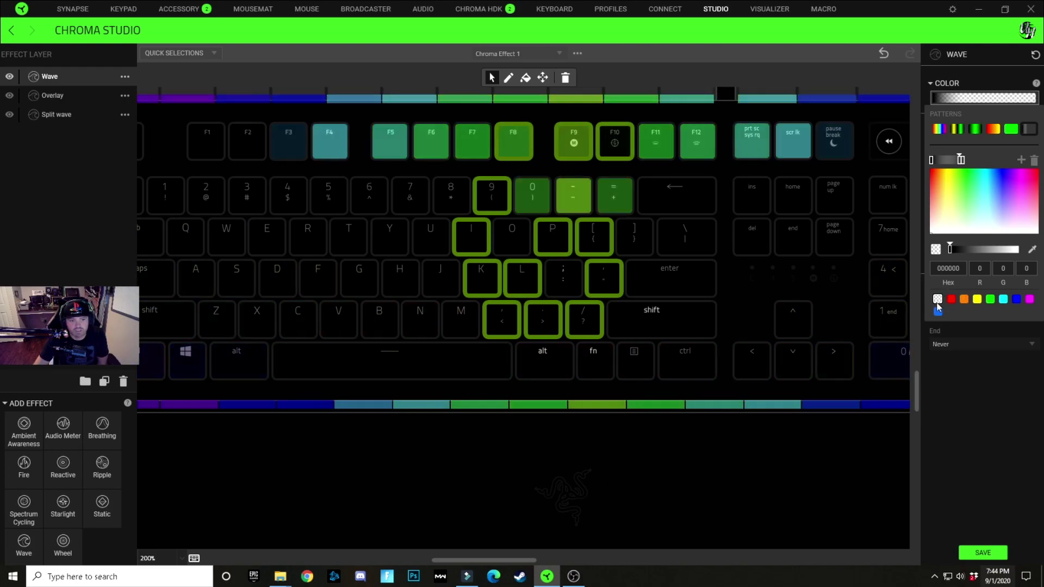
click(947, 270)
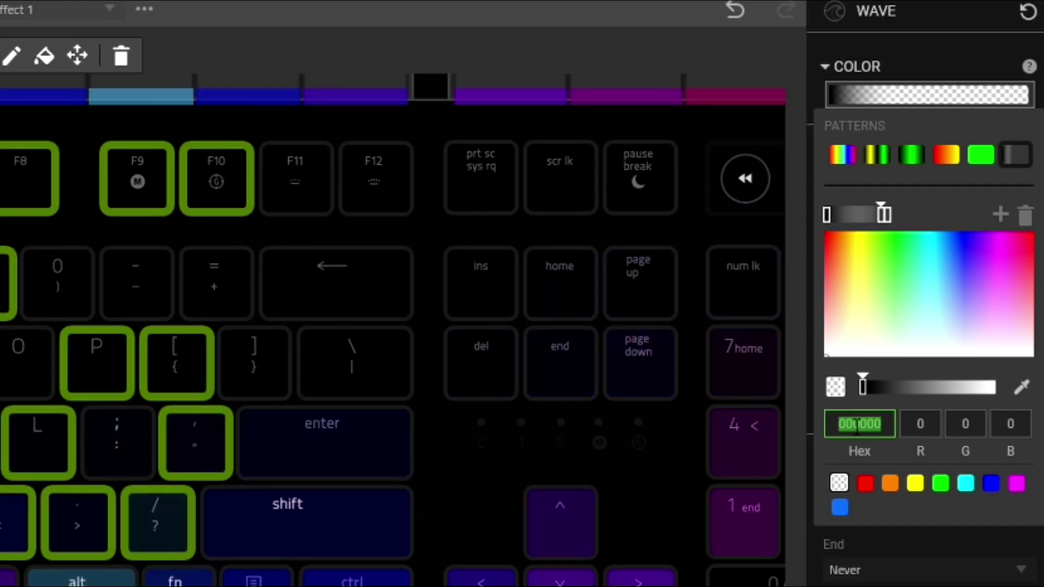
text(ffffff)
key(Return)
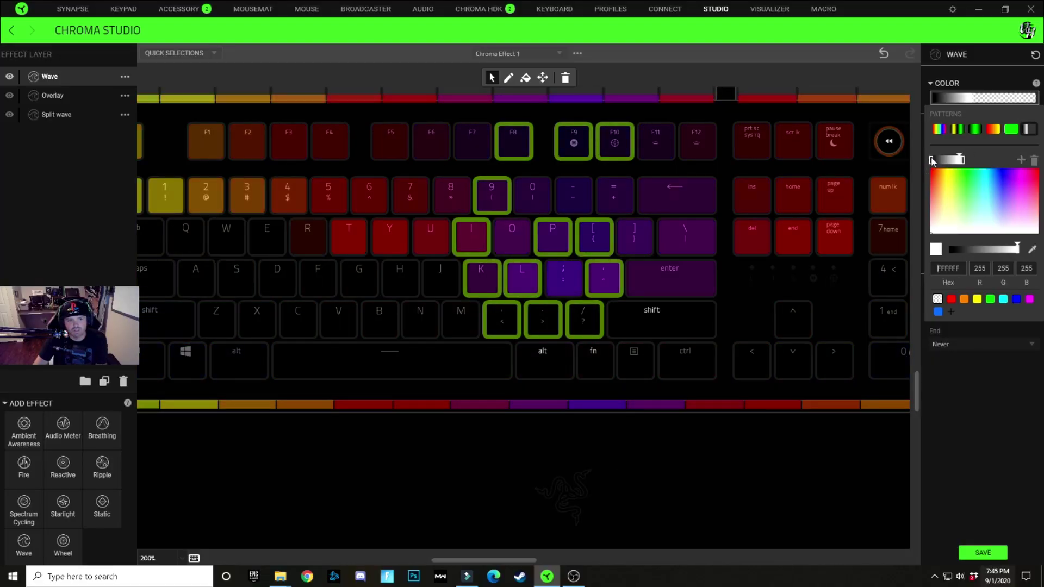
click(938, 299)
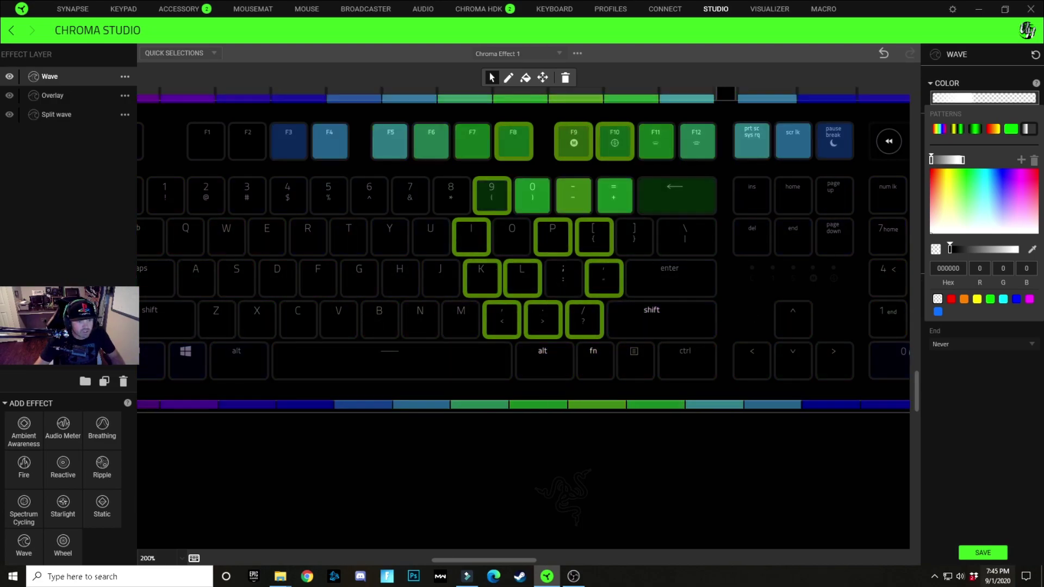
- Set the angle of the selected logo-shaped keys' Wave to 180°
click(601, 295)
mouse_move(600, 295)
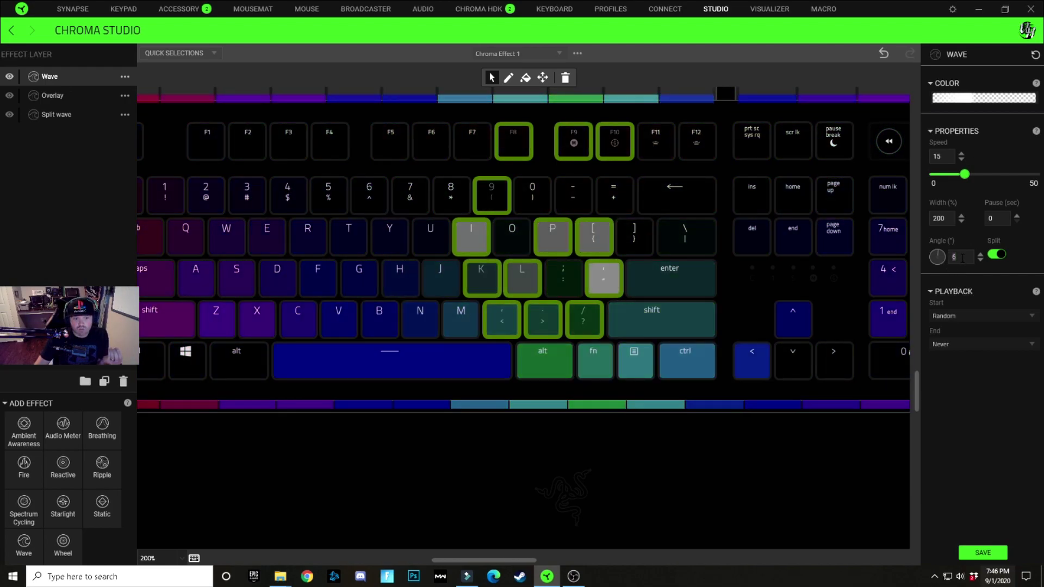
key(BackSpace)
text(18)
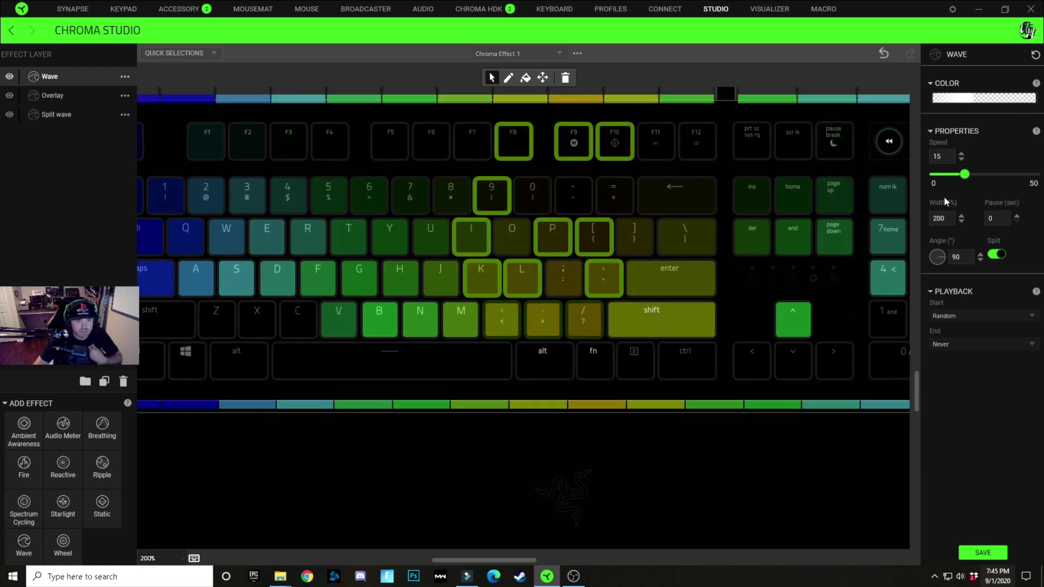
- Set the middle stop of the Wave gradient to hex FFFFFE for the logo keys above the comma, period and slash row
click(982, 98)
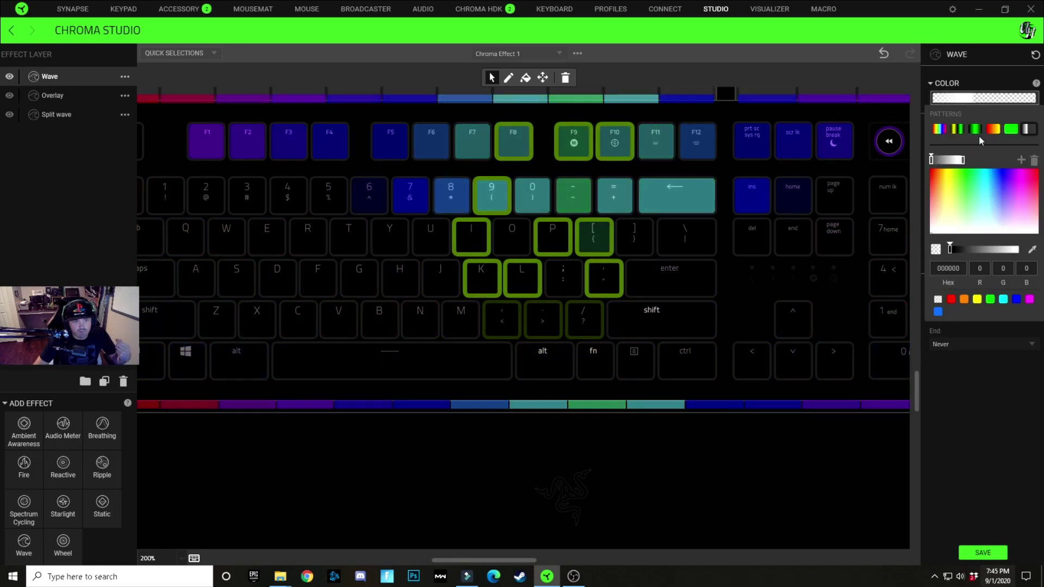
click(963, 160)
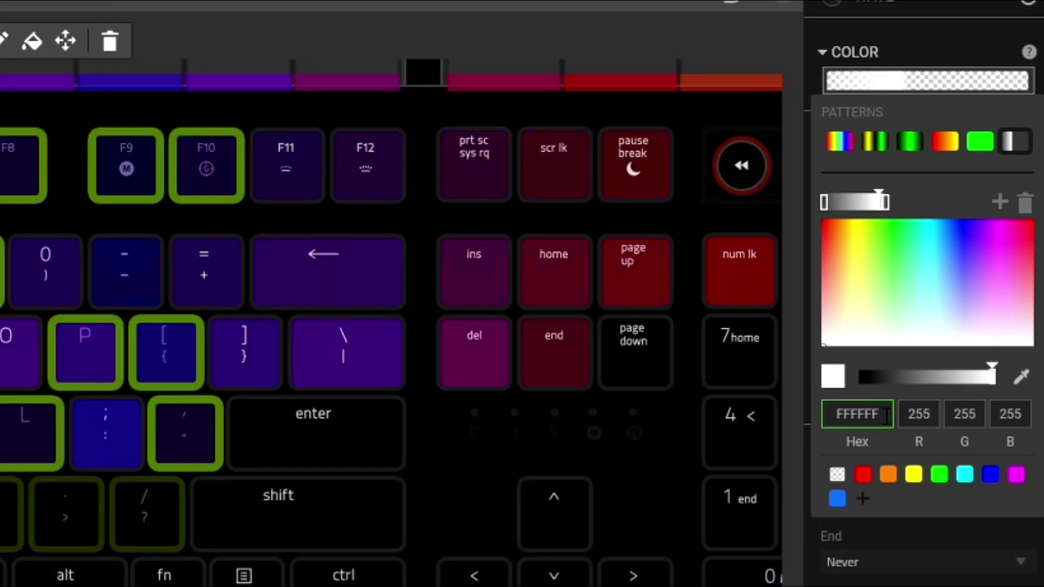
click(886, 416)
key(BackSpace)
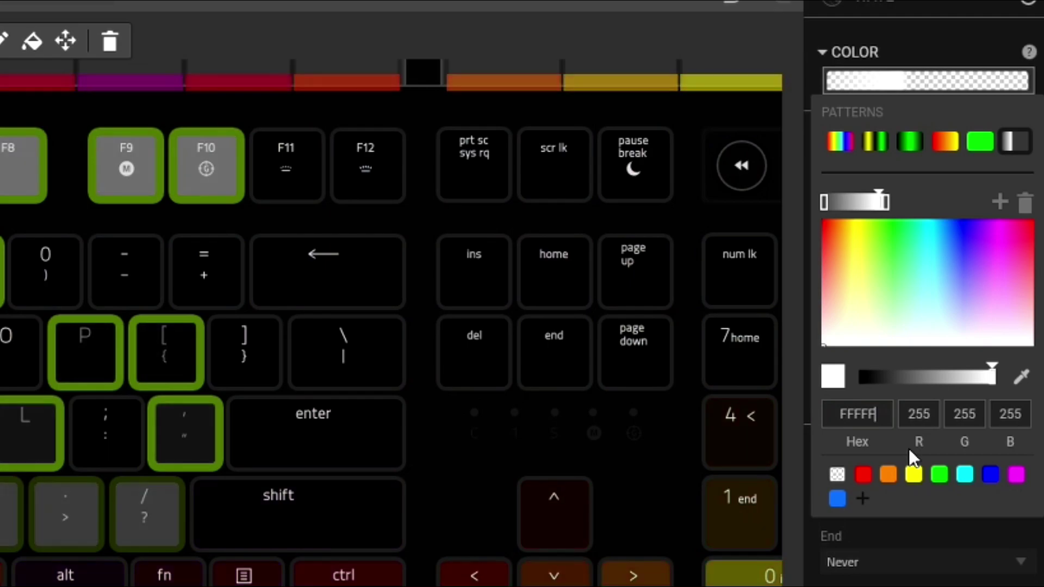
text(E)
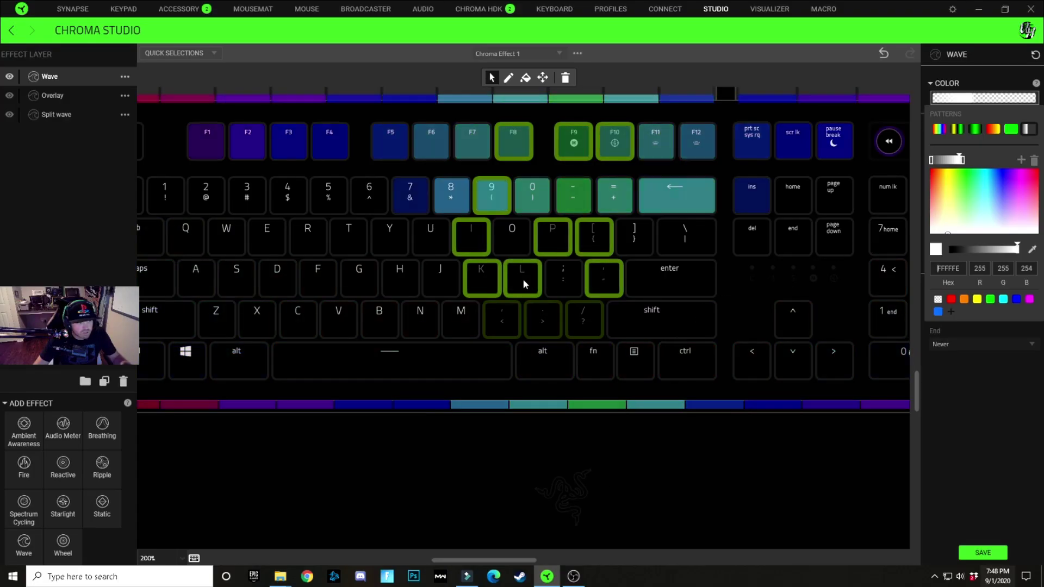
- Drop the K, L and apostrophe keys from the selection and set the remaining logo keys' middle gradient stop to hex FEFFFE
click(489, 284)
click(527, 285)
click(603, 282)
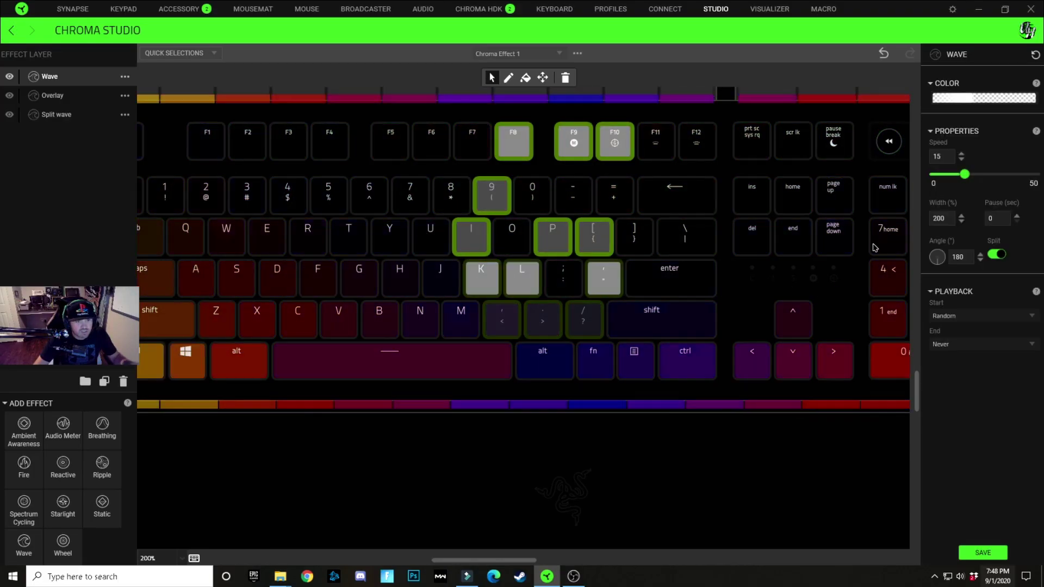
click(975, 99)
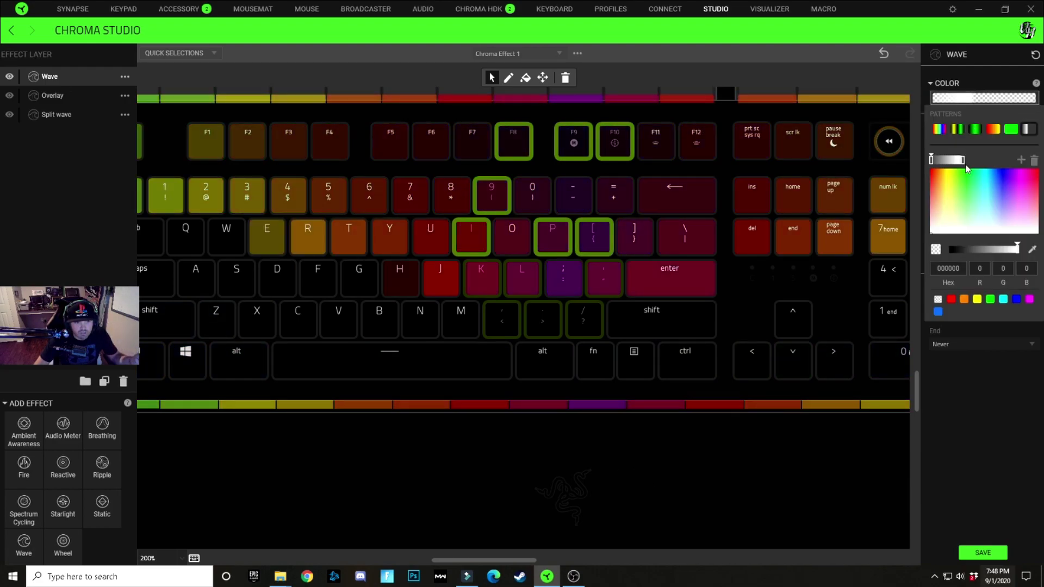
click(963, 161)
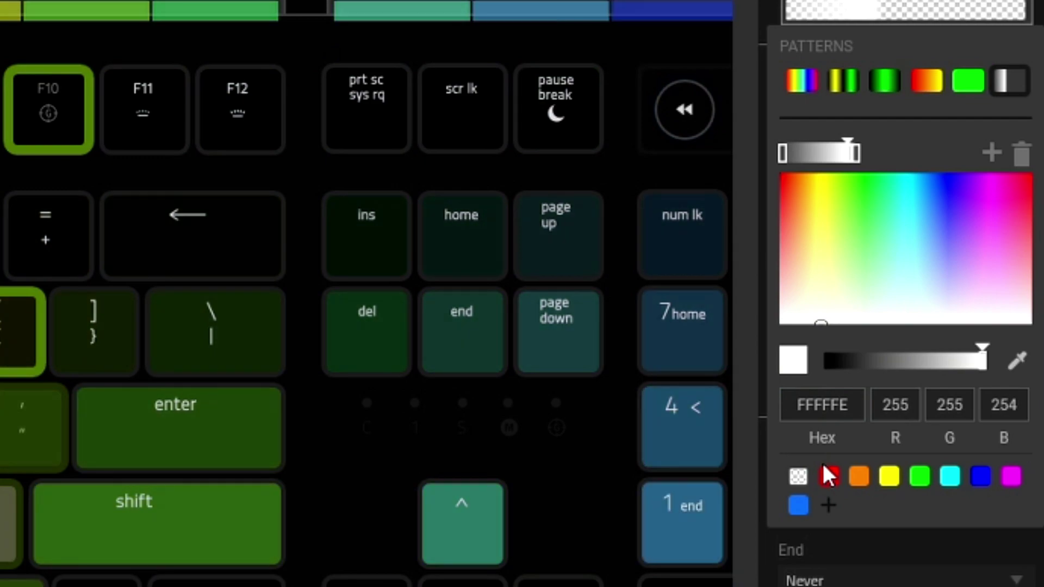
key(BackSpace)
text(E)
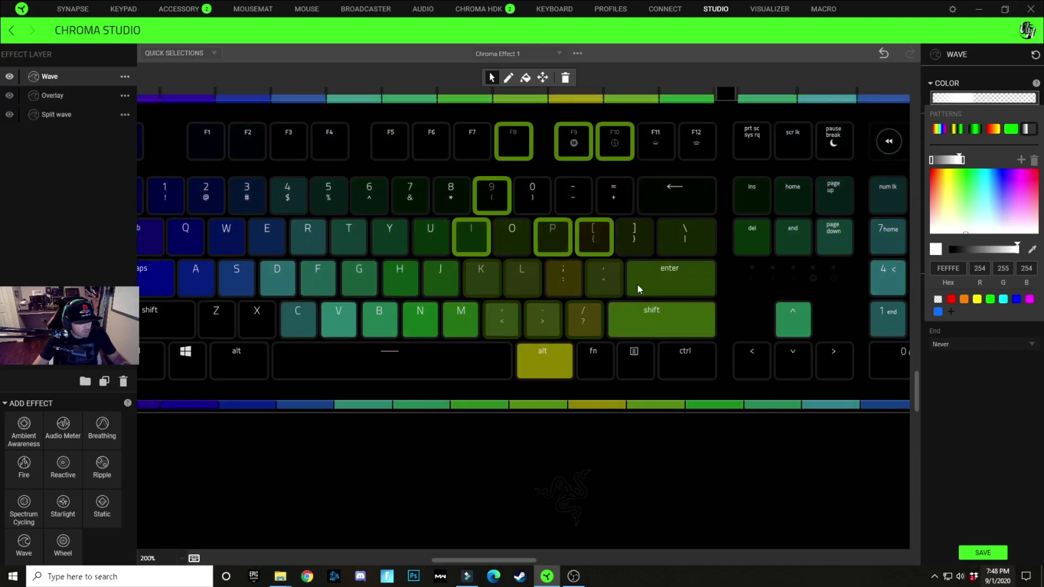
- Drop the I, P and [ keys from the selection and set the remaining logo keys' middle gradient stop to hex FEFFFF
click(467, 241)
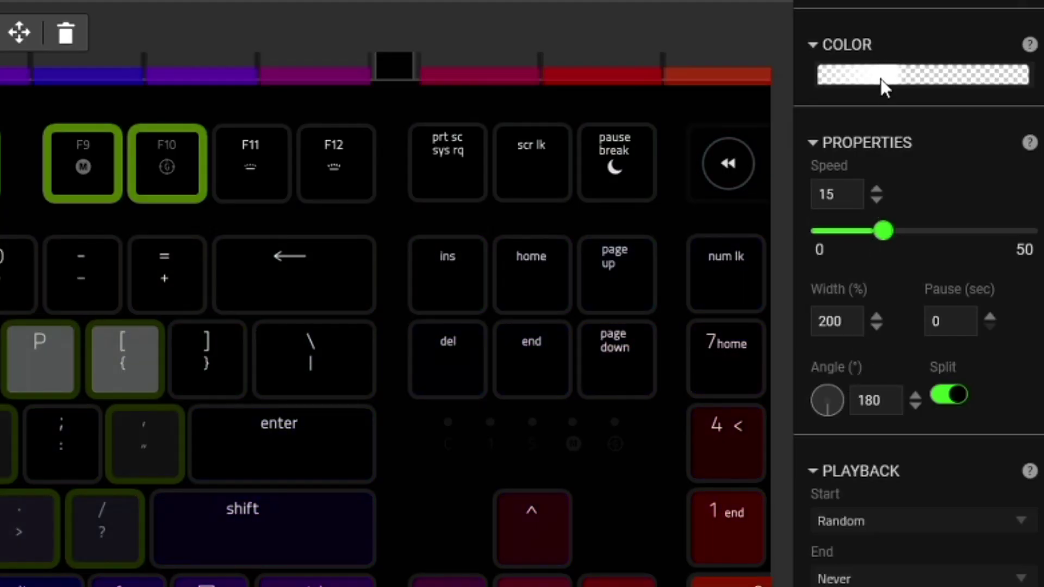
click(892, 79)
click(877, 203)
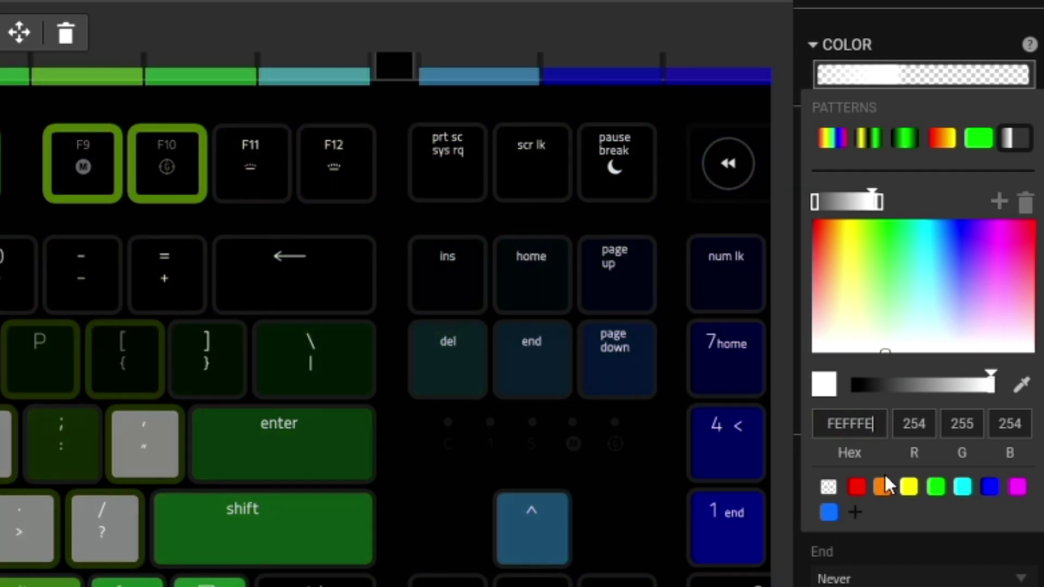
key(BackSpace)
text(F)
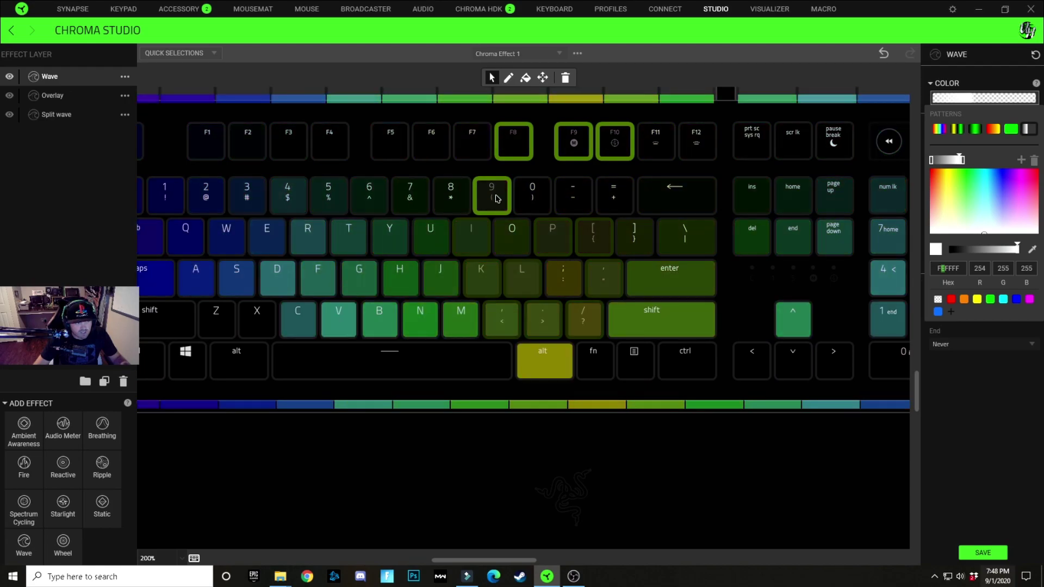
- Set the middle gradient stop to hex FEFEFF for only the F8, F9 and F10 keys, excluding 9, and save the effect
click(495, 194)
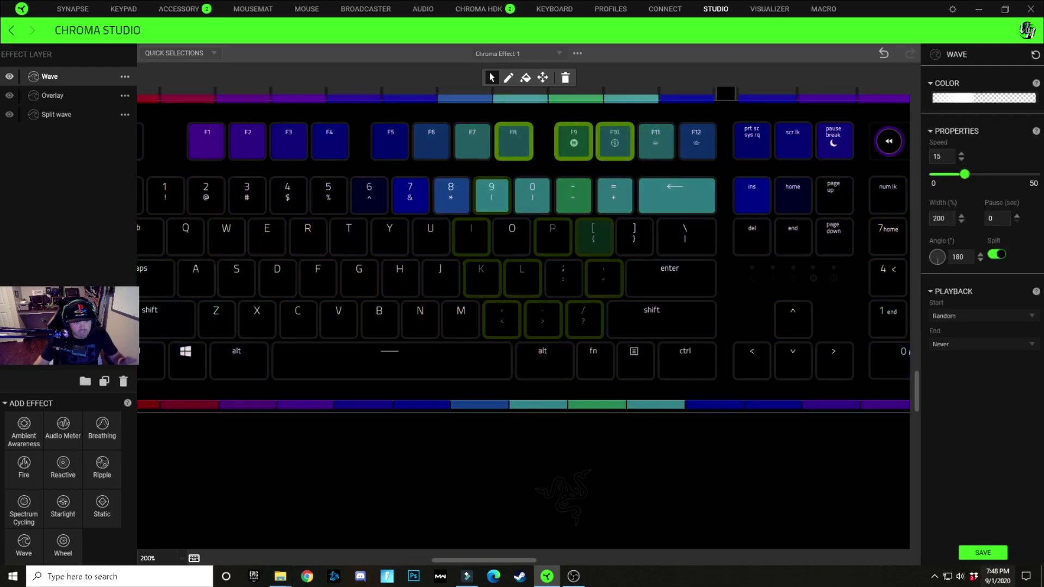
click(972, 99)
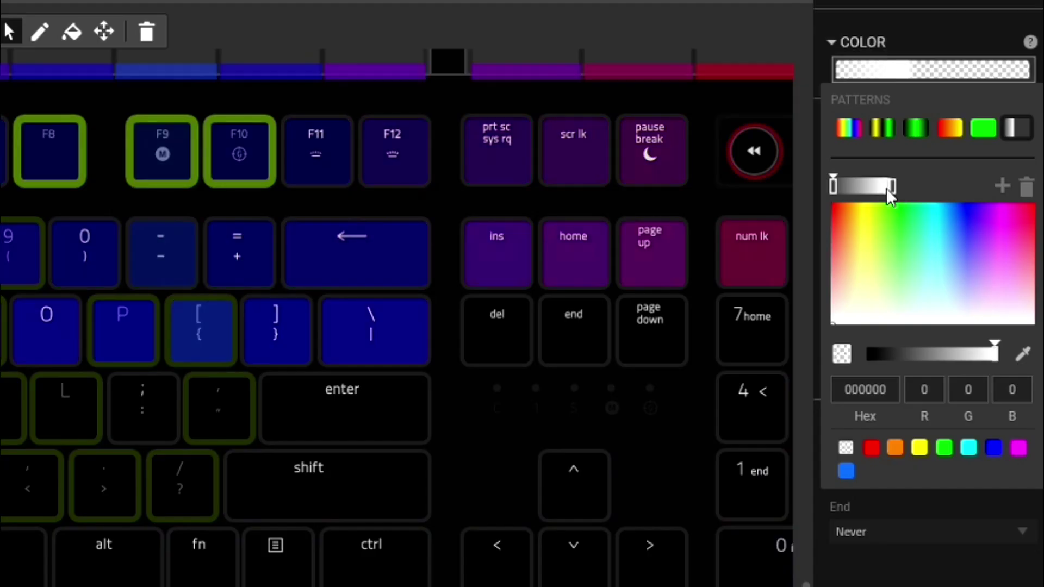
click(962, 161)
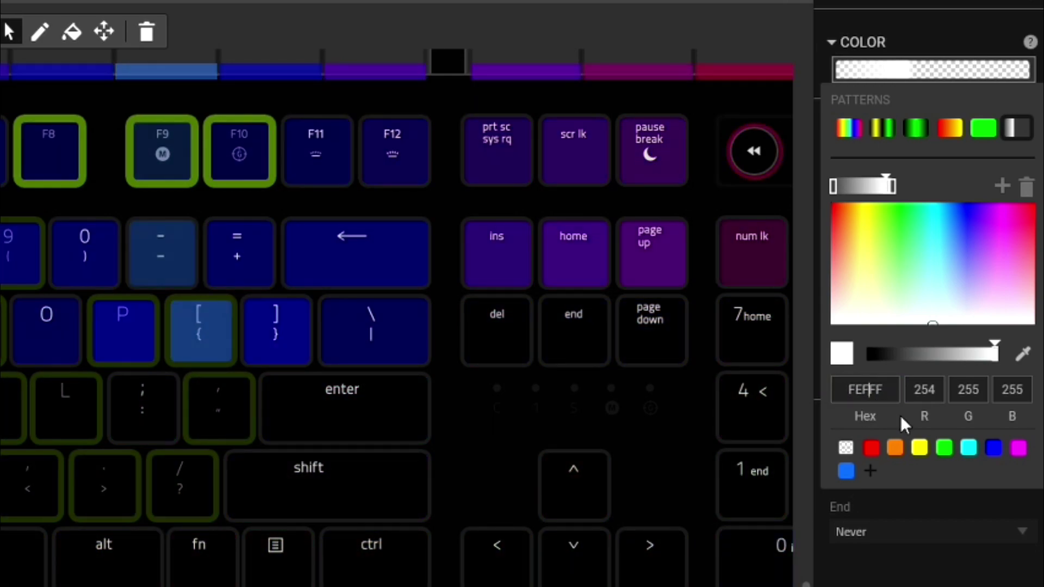
key(BackSpace)
text(E)
key(Return)
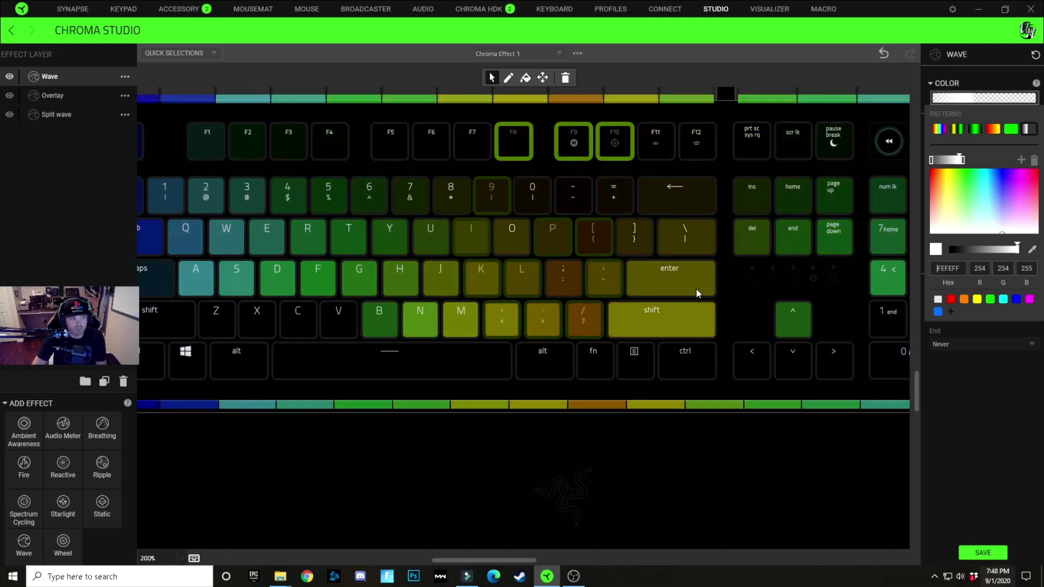
click(982, 554)
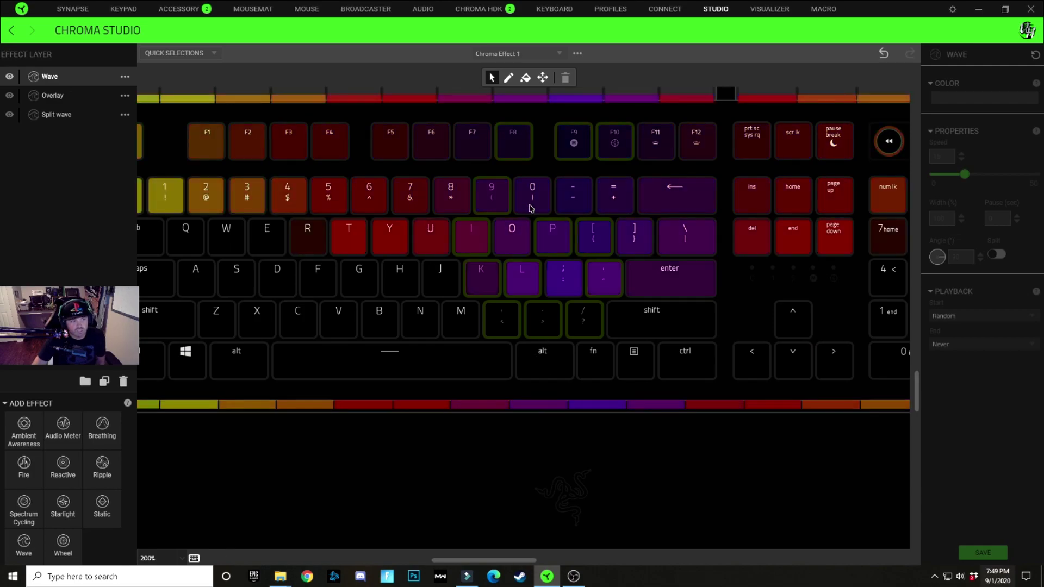
- Select the right Shift, right Alt, Fn, Enter, ], =, -, 0, O and semicolon keys bordering the logo shape
mouse_move(562, 270)
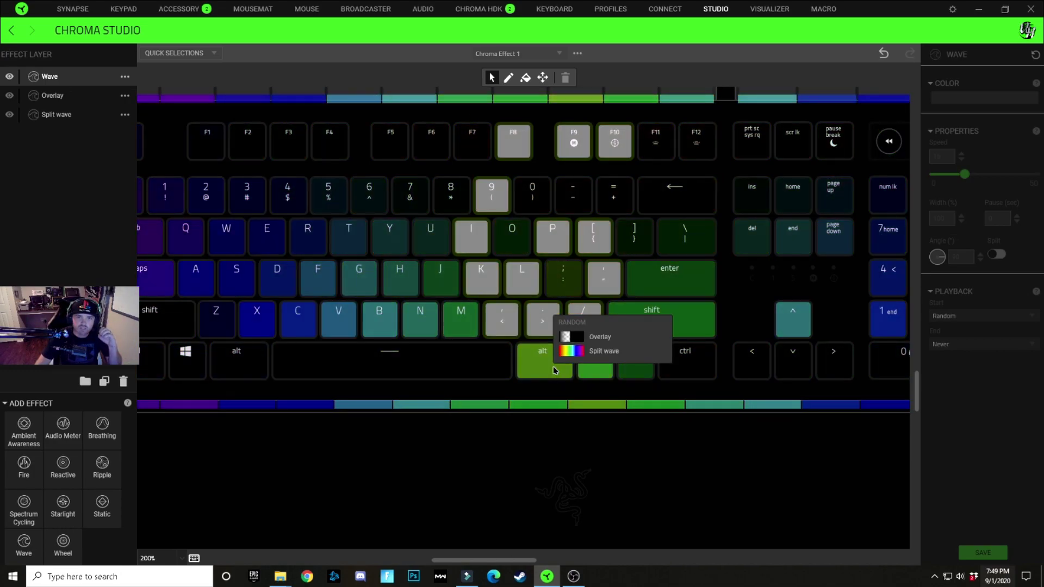
click(578, 320)
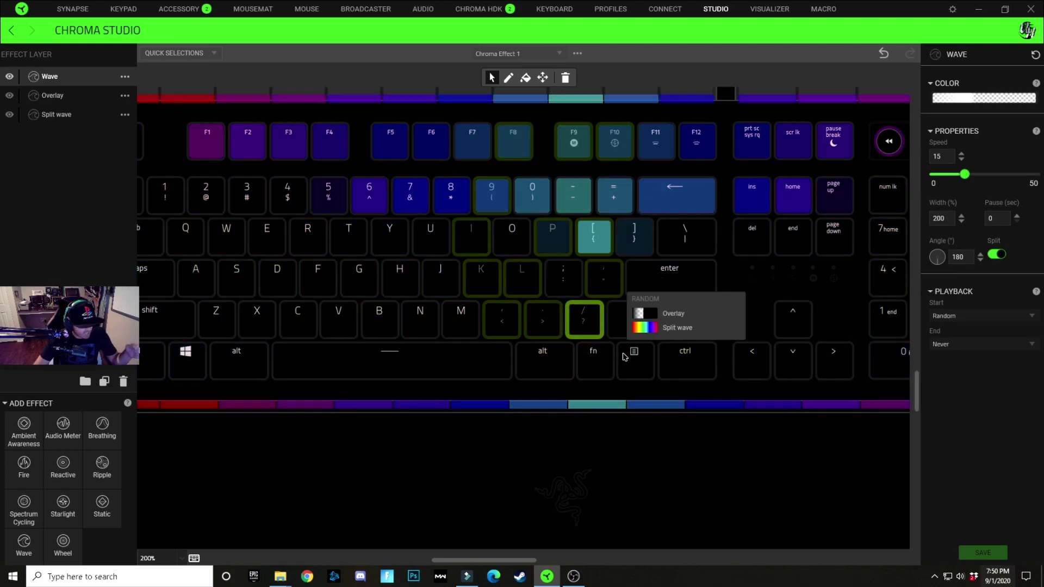
click(634, 326)
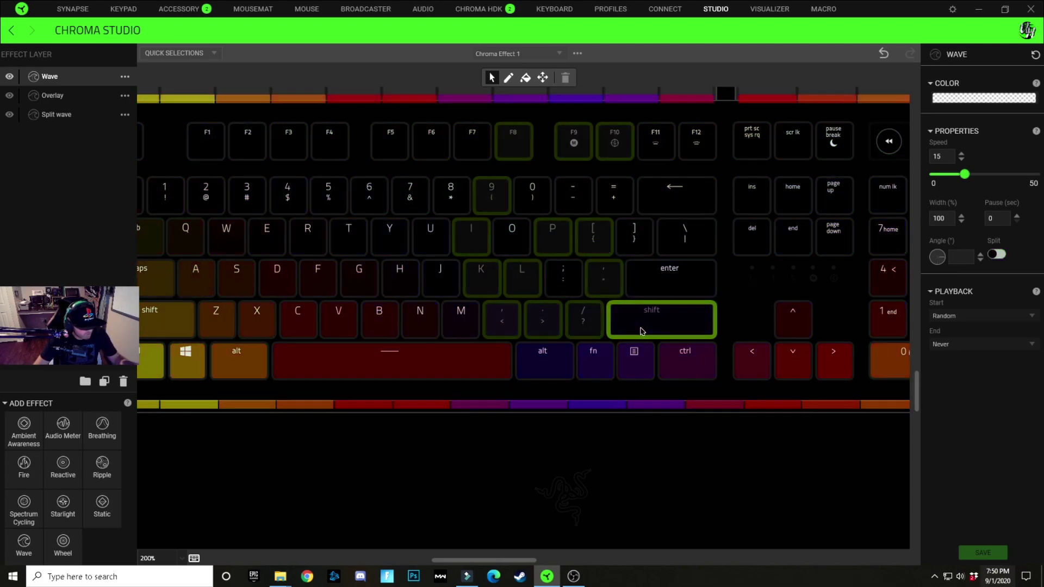
click(542, 360)
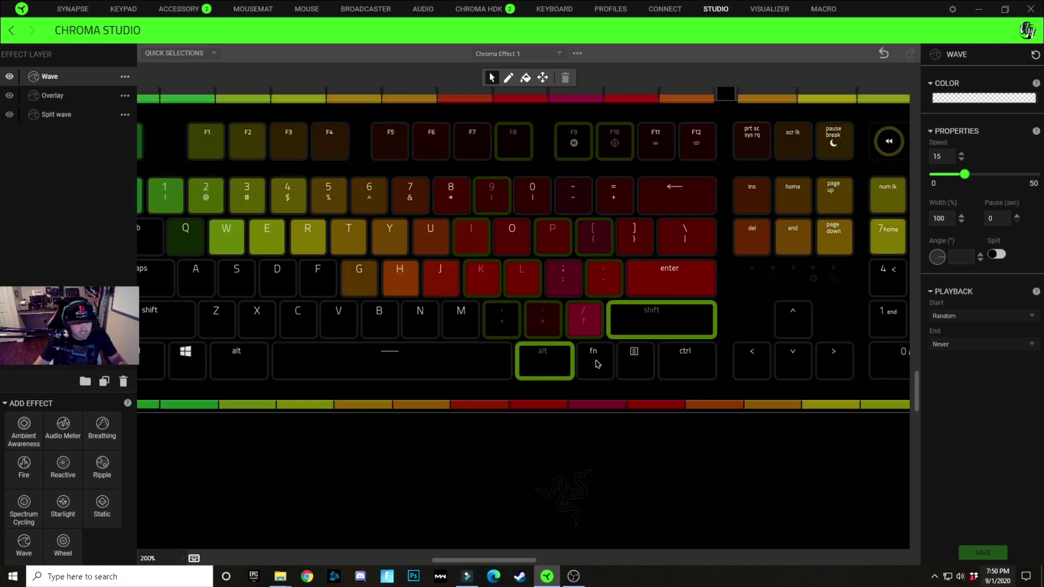
click(594, 360)
click(654, 290)
click(634, 236)
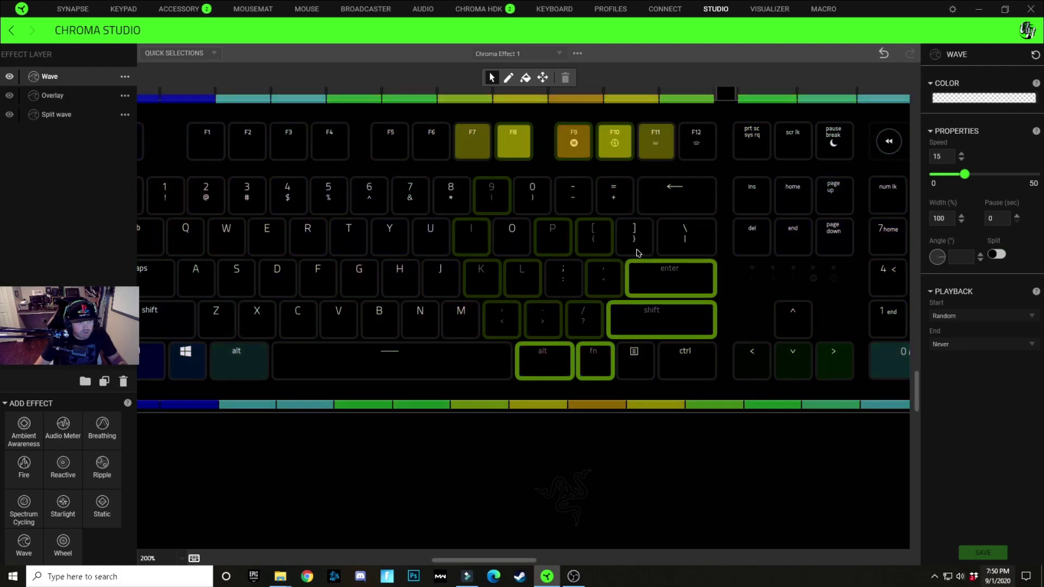
click(613, 194)
click(573, 194)
click(533, 196)
click(512, 237)
click(564, 277)
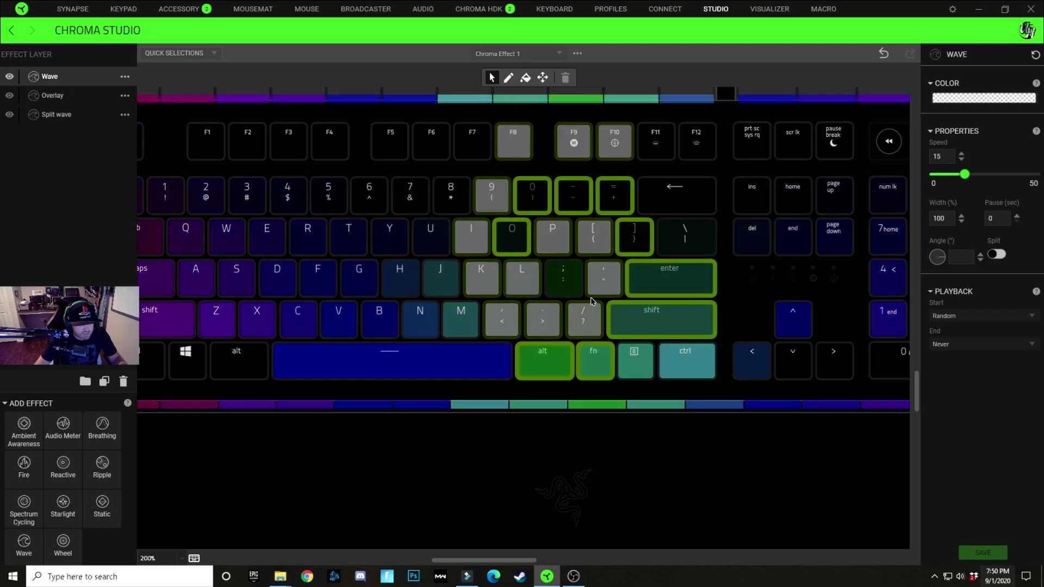
- Add the M, J, U, 8, F7 and F11 keys to the selection to complete the outline around the logo keys
click(461, 320)
click(440, 277)
click(431, 237)
click(451, 195)
click(472, 142)
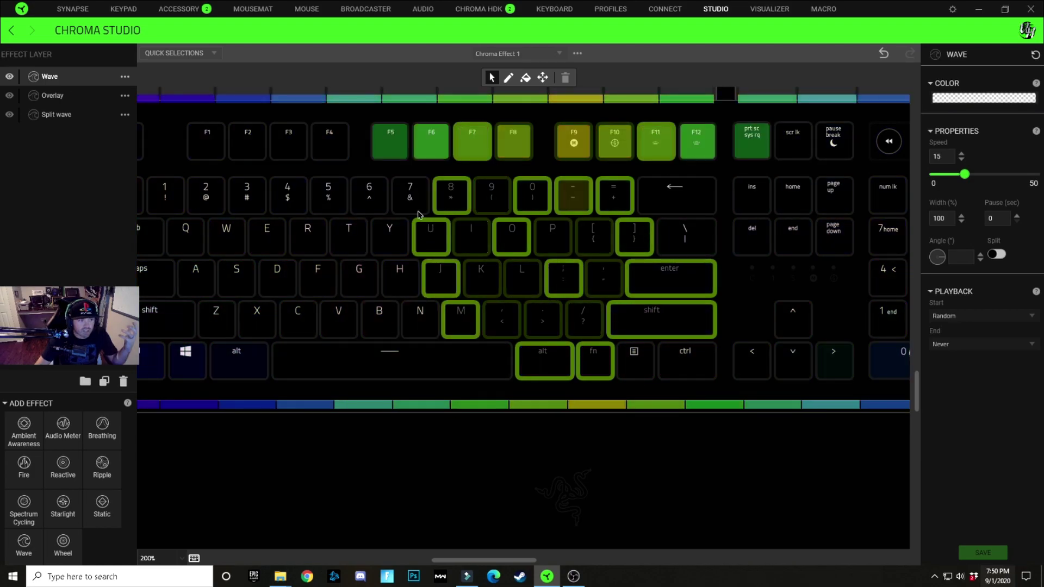
click(656, 141)
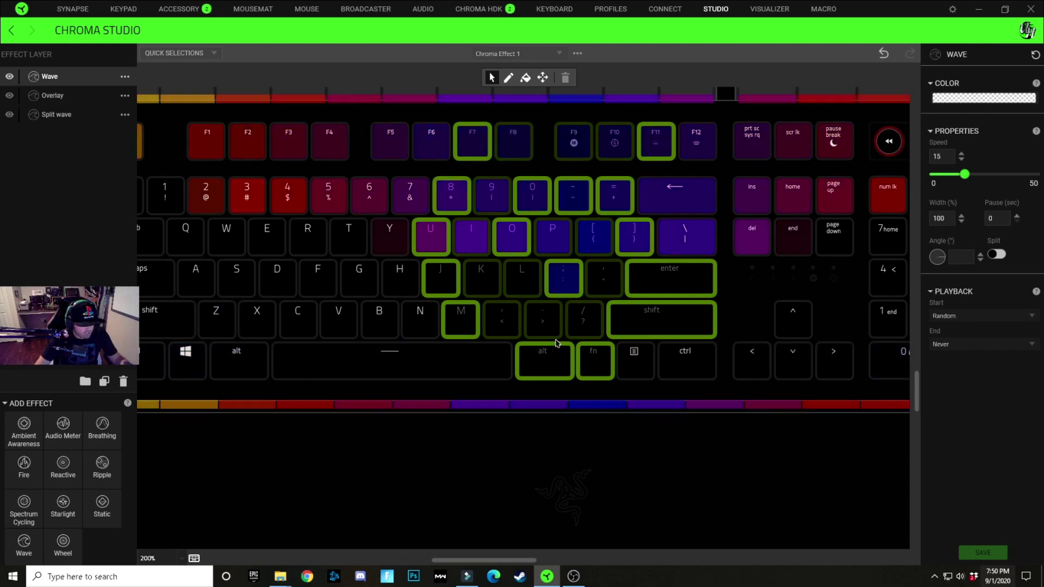
- Turn on Split for the outline keys' Wave and change the middle stop of its gradient from white to black
mouse_move(557, 308)
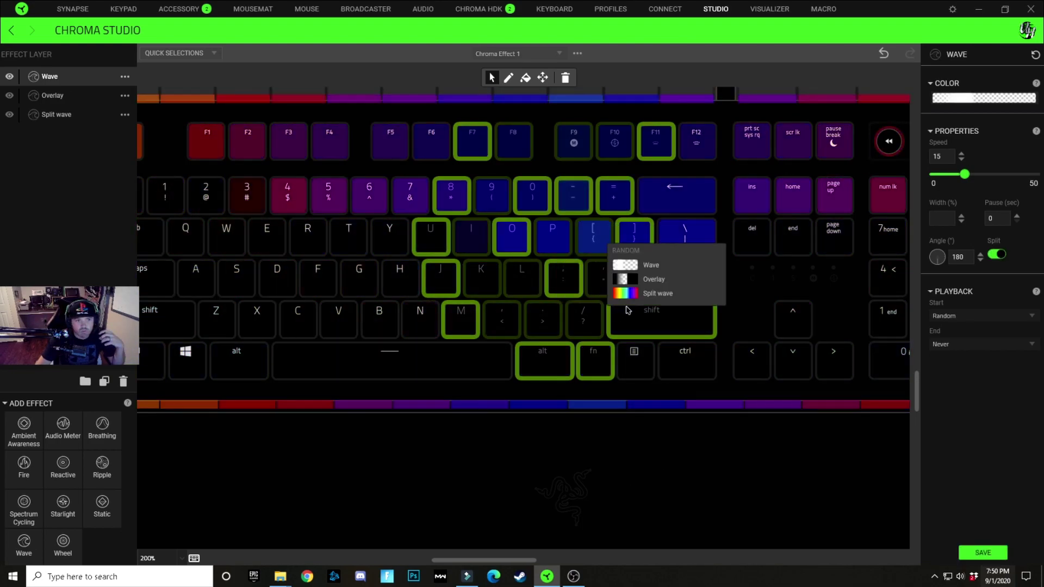
click(997, 254)
click(977, 99)
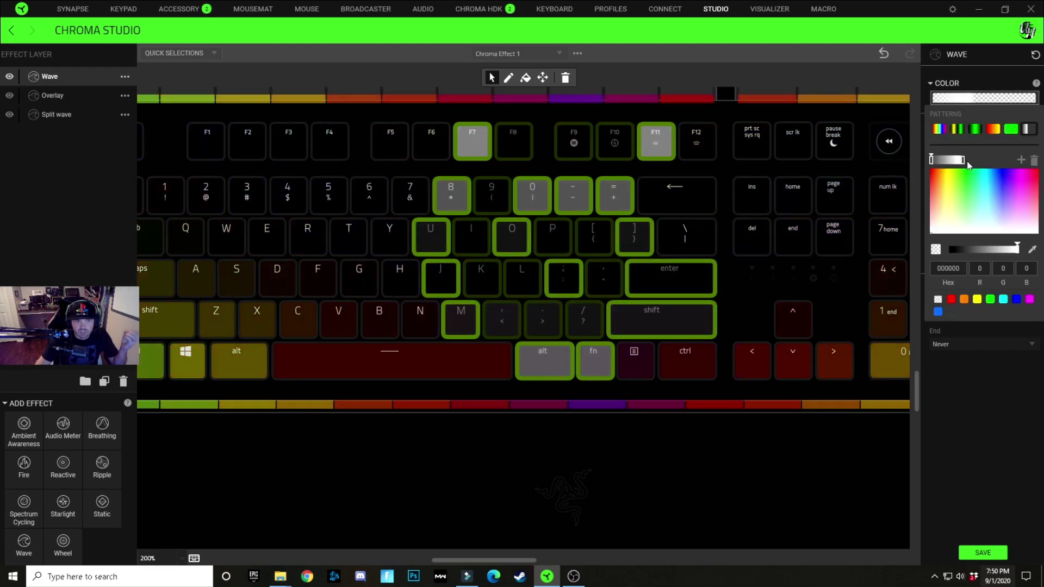
click(960, 161)
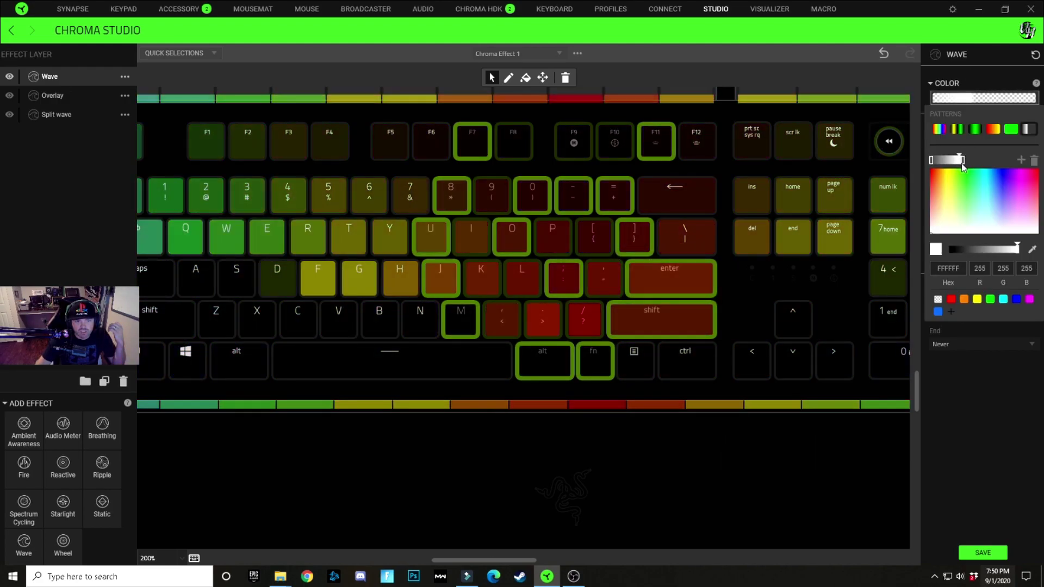
click(956, 268)
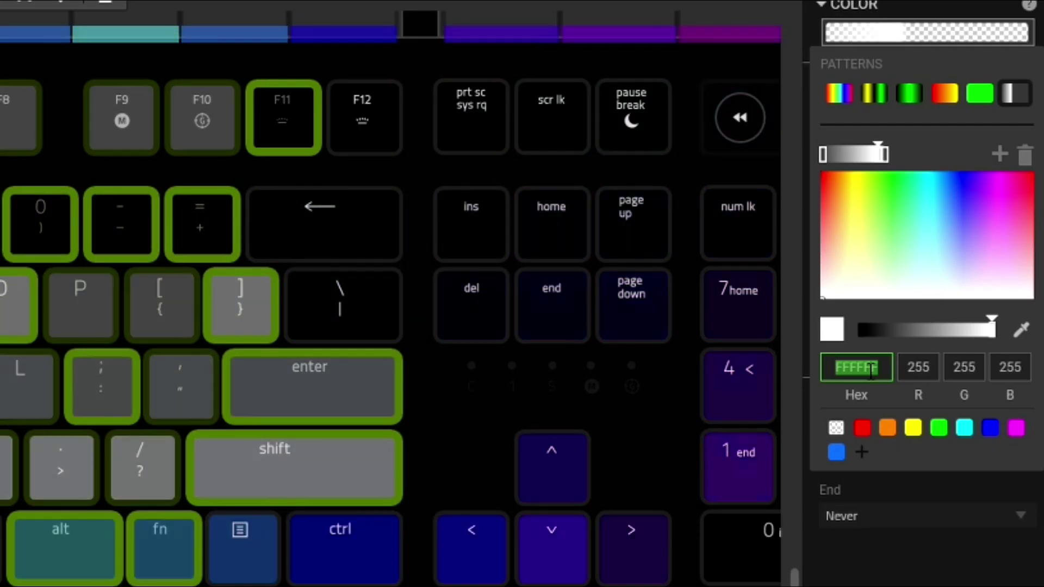
text(00000)
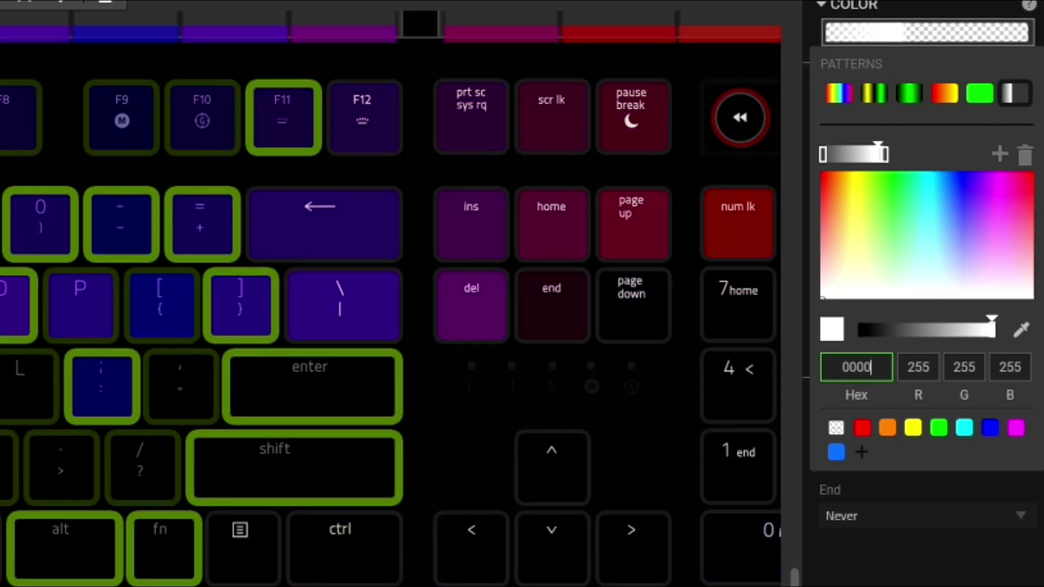
text(0)
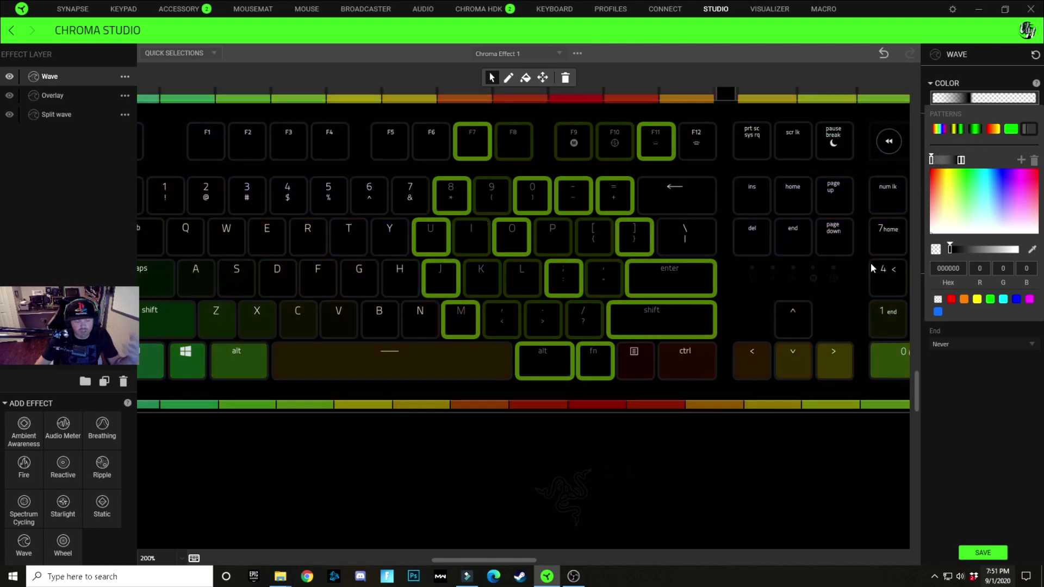
- Set the first stop of the outline keys' Wave gradient to hex 000001
click(953, 269)
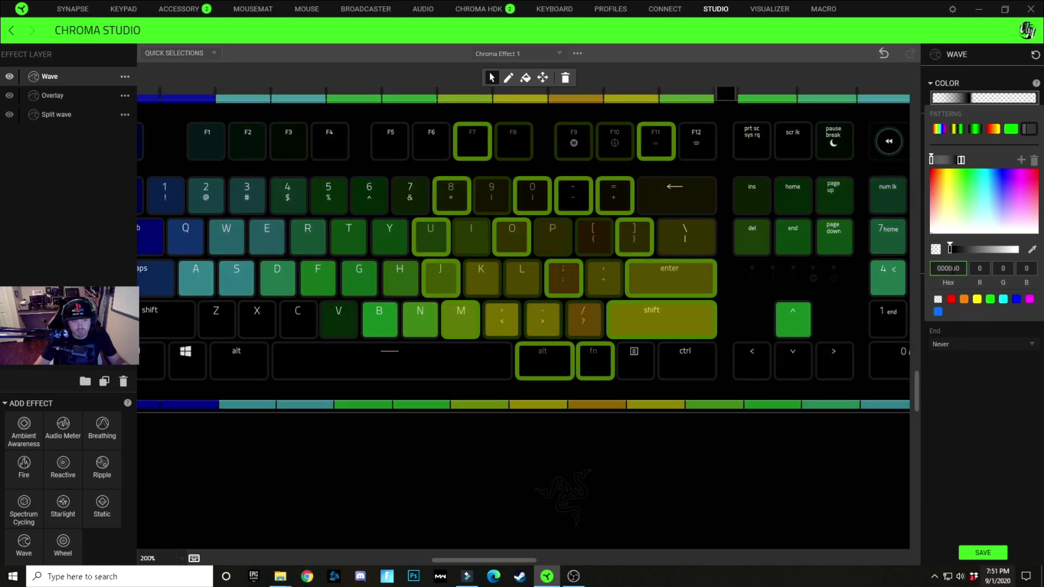
key(BackSpace)
key(BackSpace)
key(BackSpace)
key(BackSpace)
key(BackSpace)
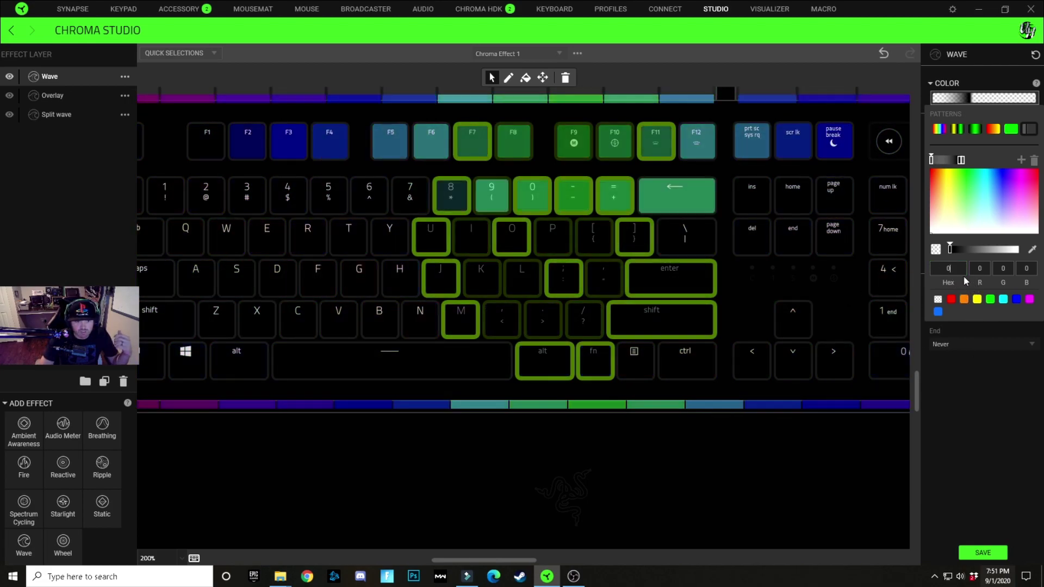
text(00001)
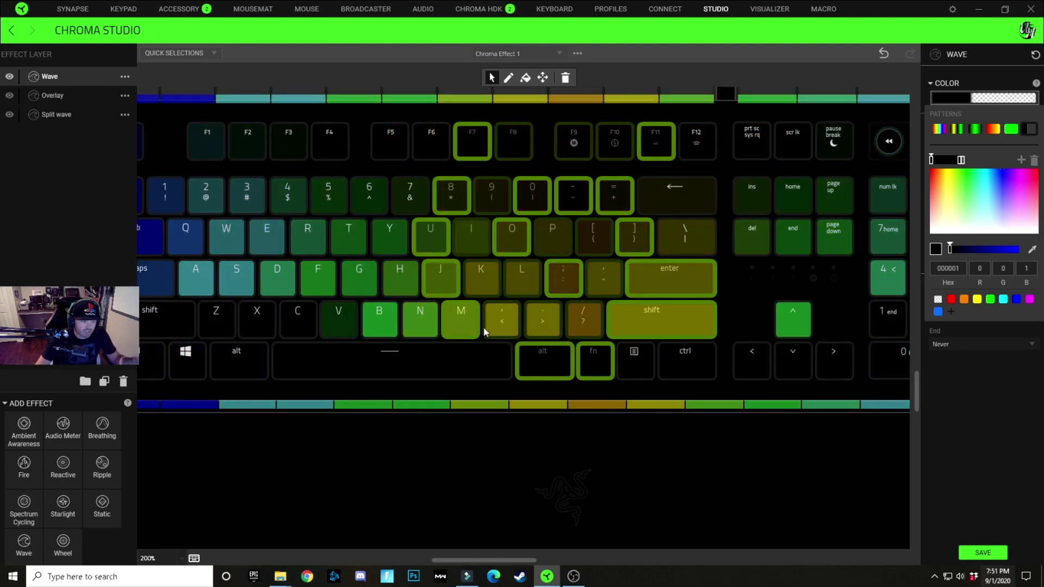
- Deselect right Alt and Fn, and set the middle gradient stop of the remaining outline keys' Wave to hex 010001
click(977, 99)
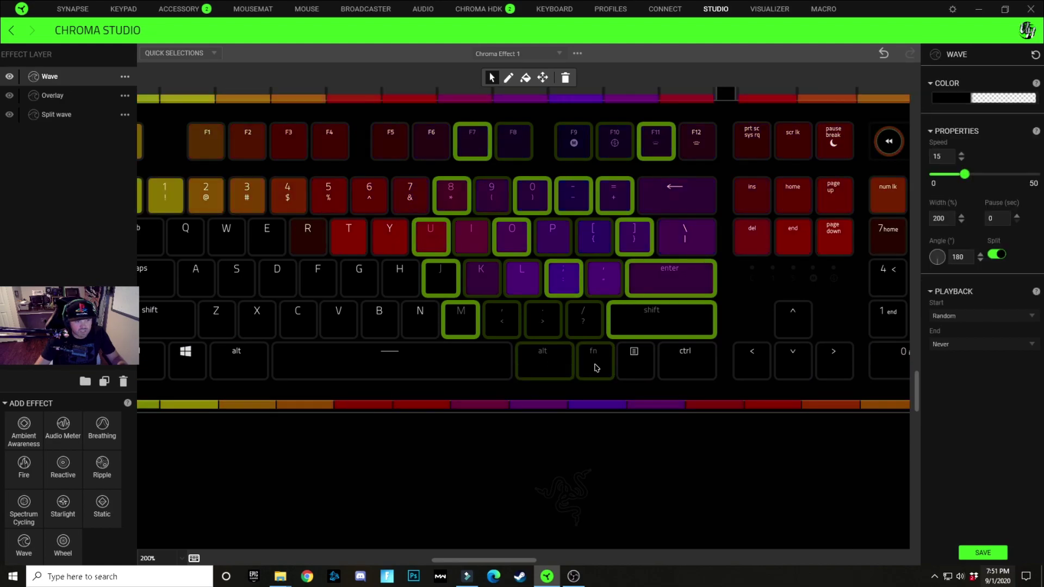
click(978, 100)
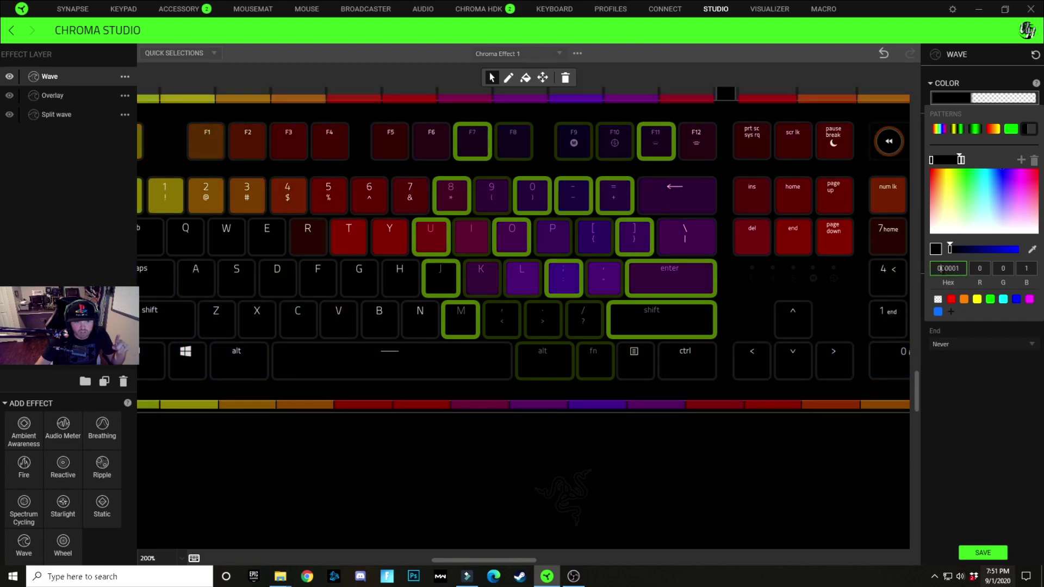
text(1)
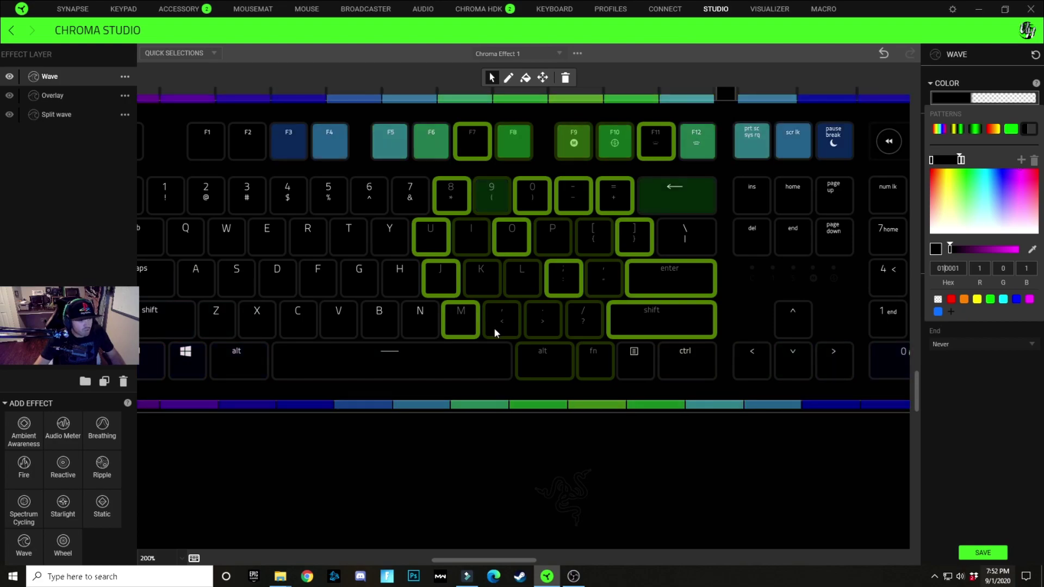
- Deselect M and right Shift, and set the first gradient stop of the remaining outline keys' Wave to hex 010001
click(466, 330)
click(672, 319)
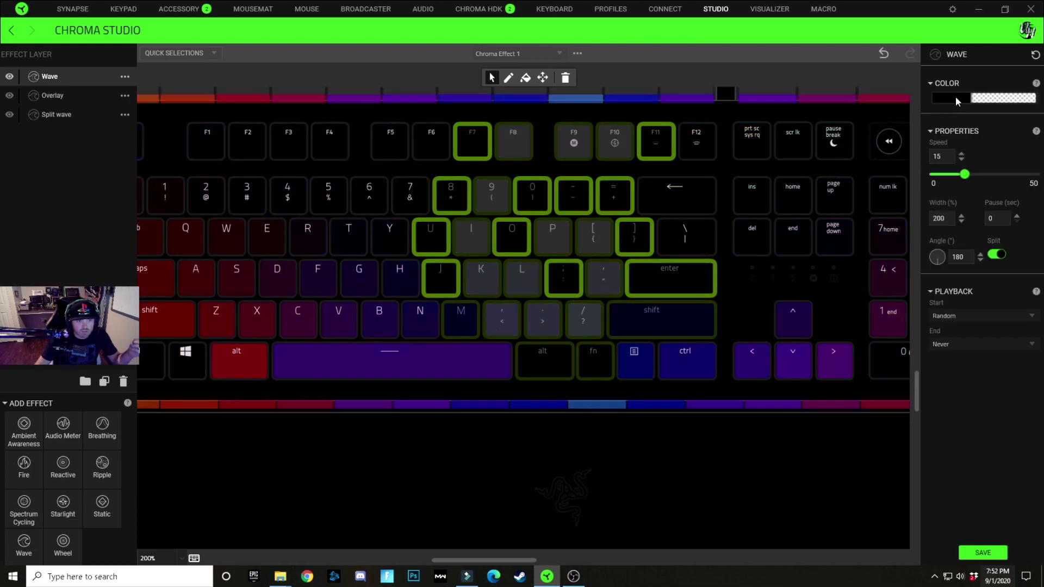
click(955, 97)
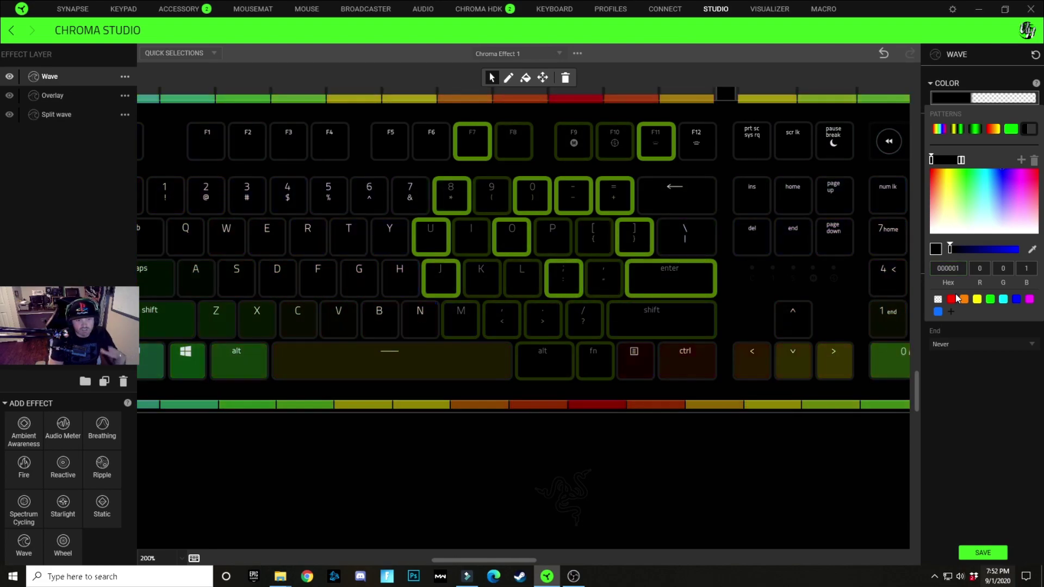
text(1)
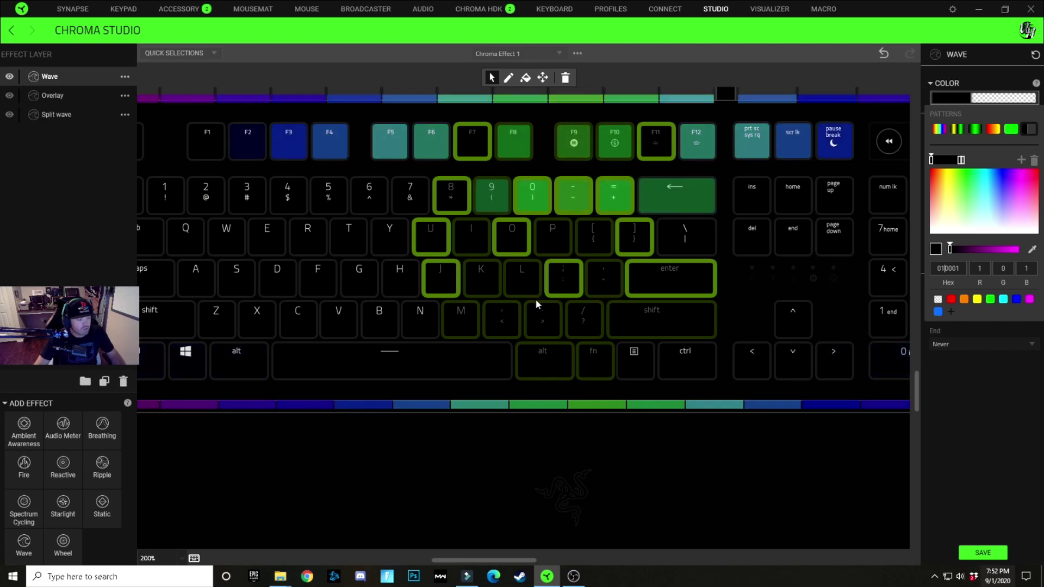
- Deselect J, semicolon and Enter, and set the first gradient stop of the remaining outline keys to hex 010100
click(440, 284)
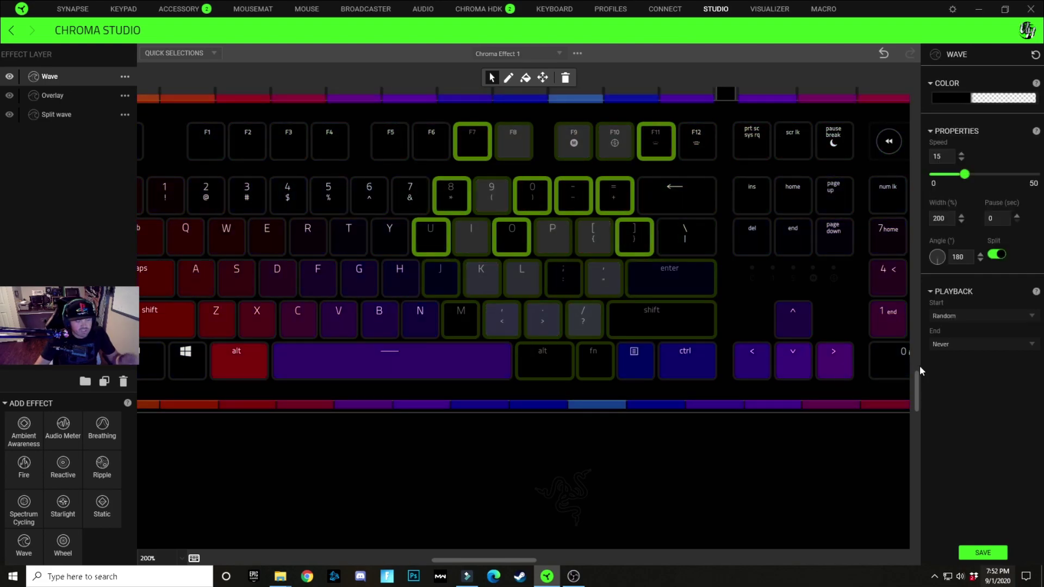
click(977, 100)
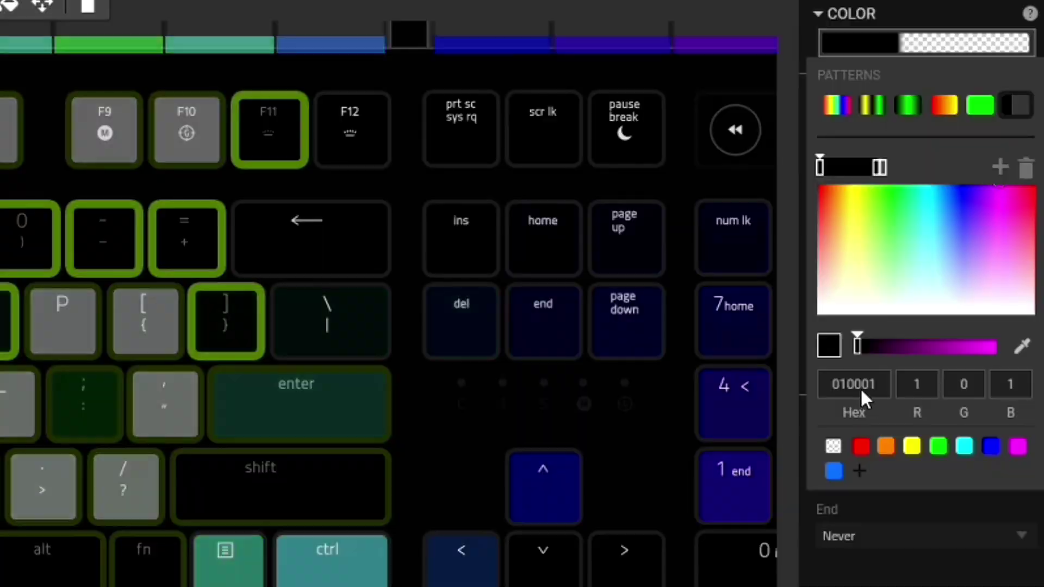
click(854, 385)
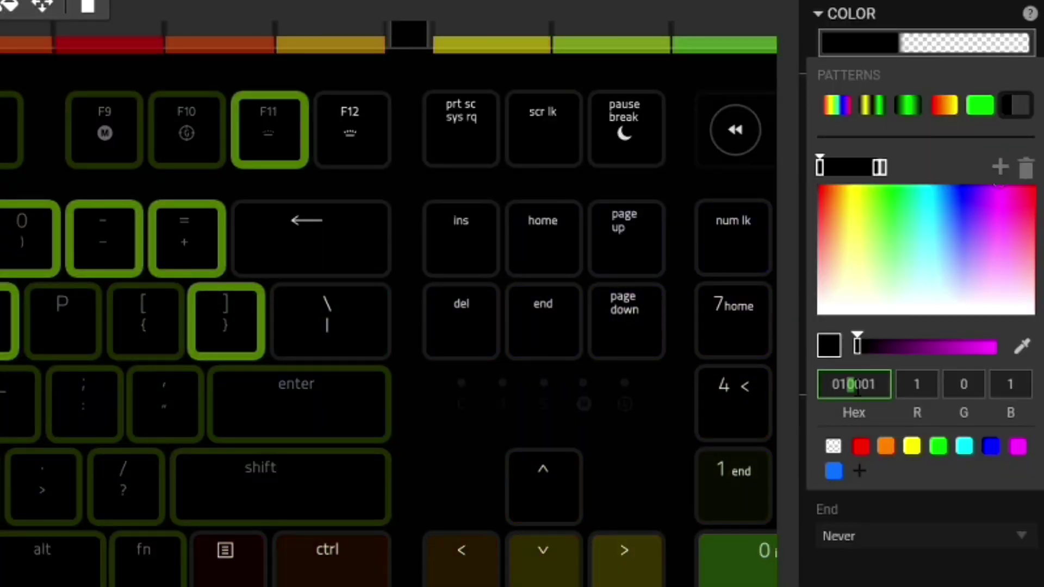
key(Delete)
text(1)
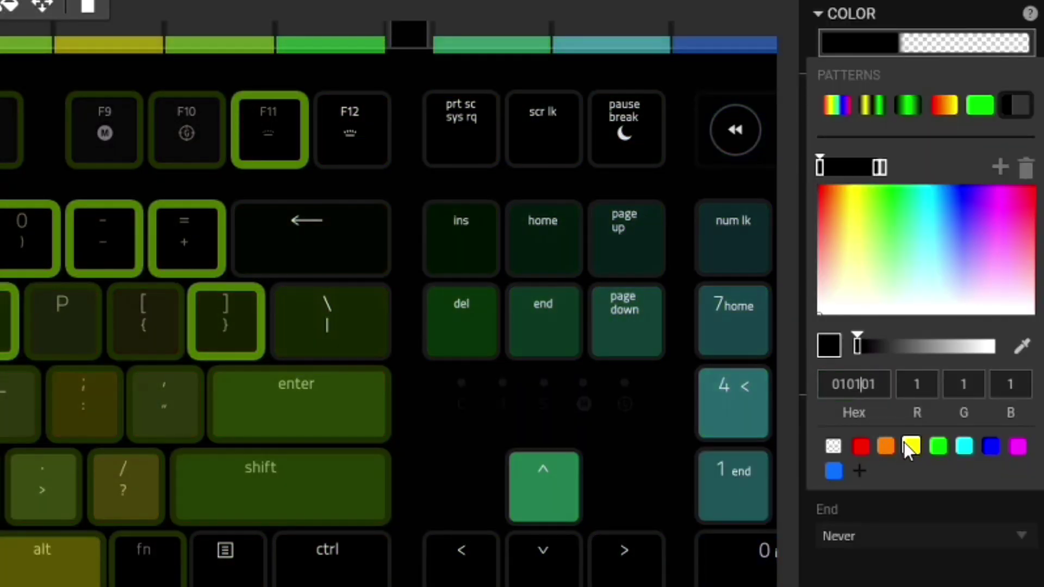
key(Right)
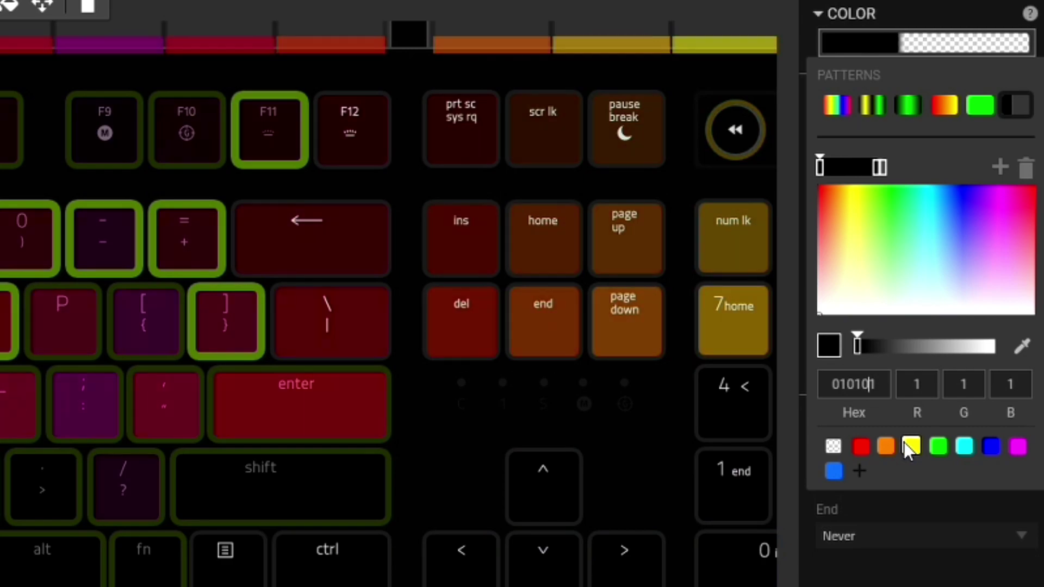
key(Delete)
text(0)
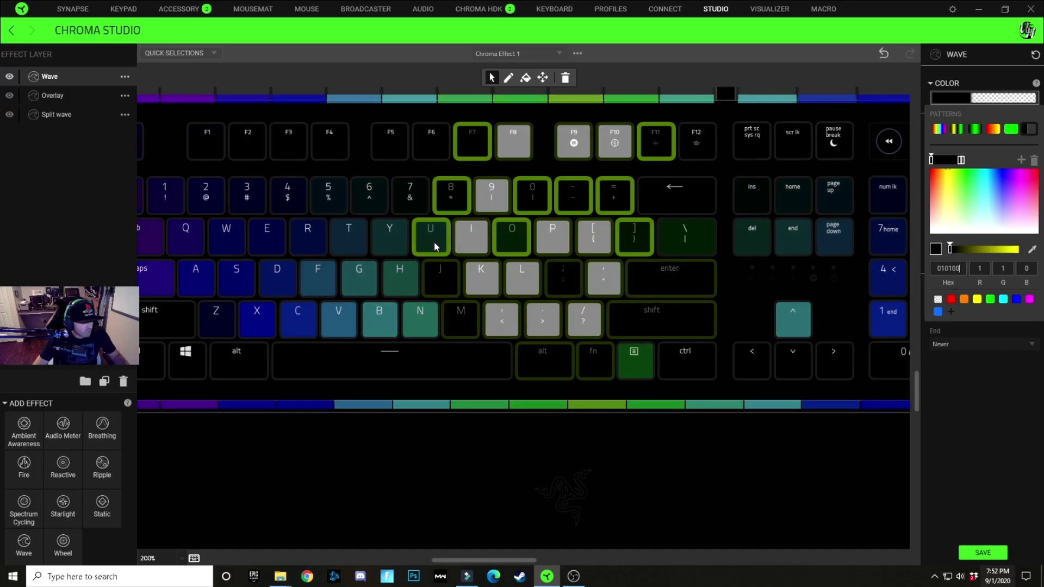
- Deselect U, O and ], and set the first gradient stop of the outline keys in the two upper rows to hex 010101
click(433, 247)
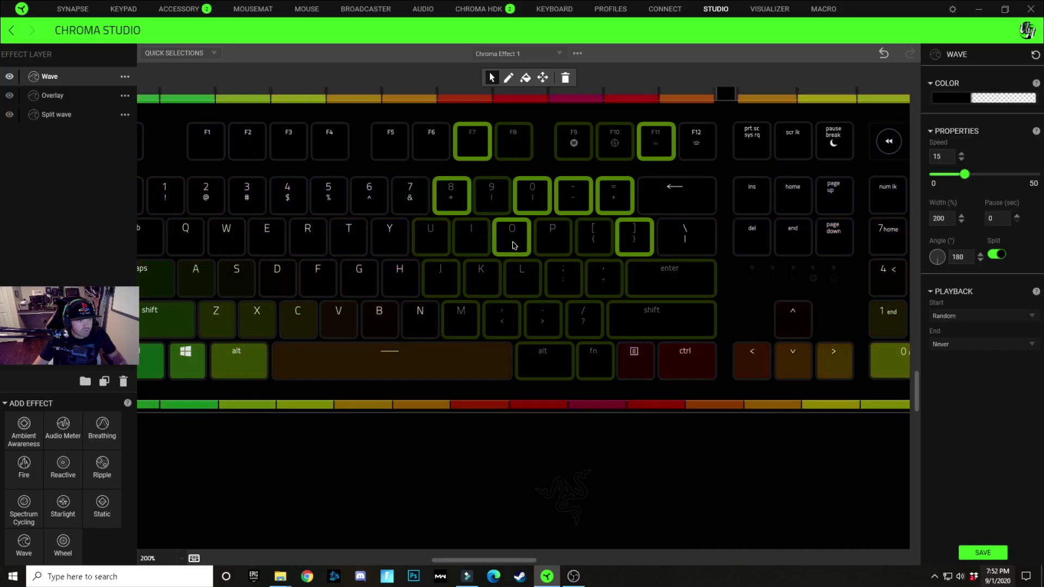
click(506, 245)
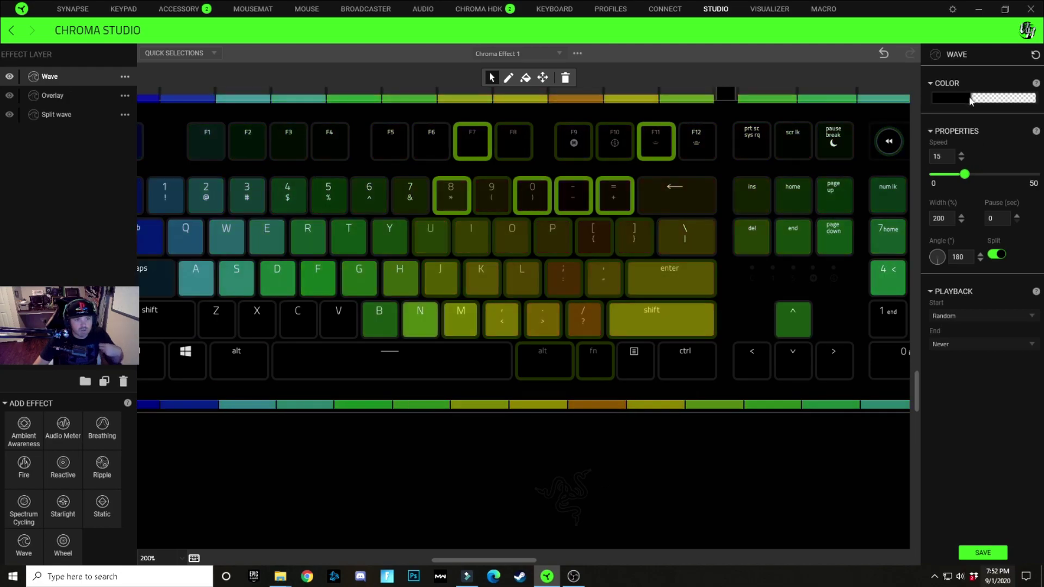
click(971, 98)
click(945, 268)
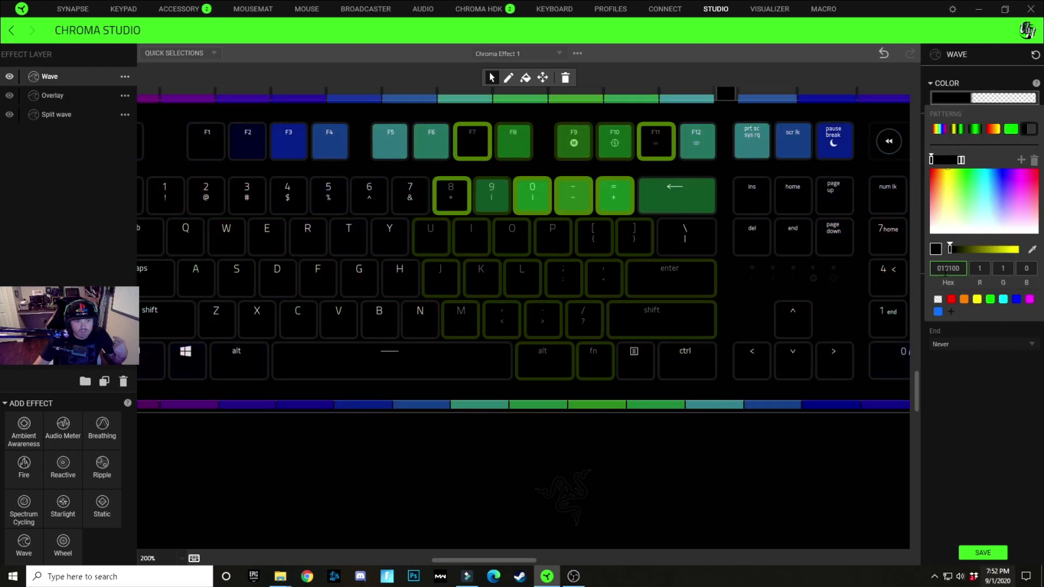
click(960, 270)
key(BackSpace)
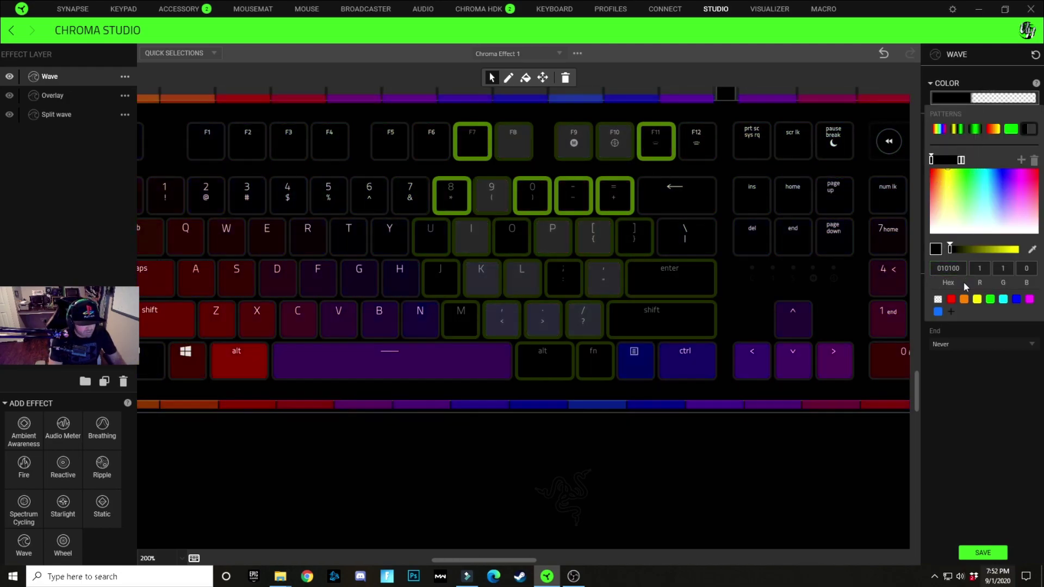
text(1)
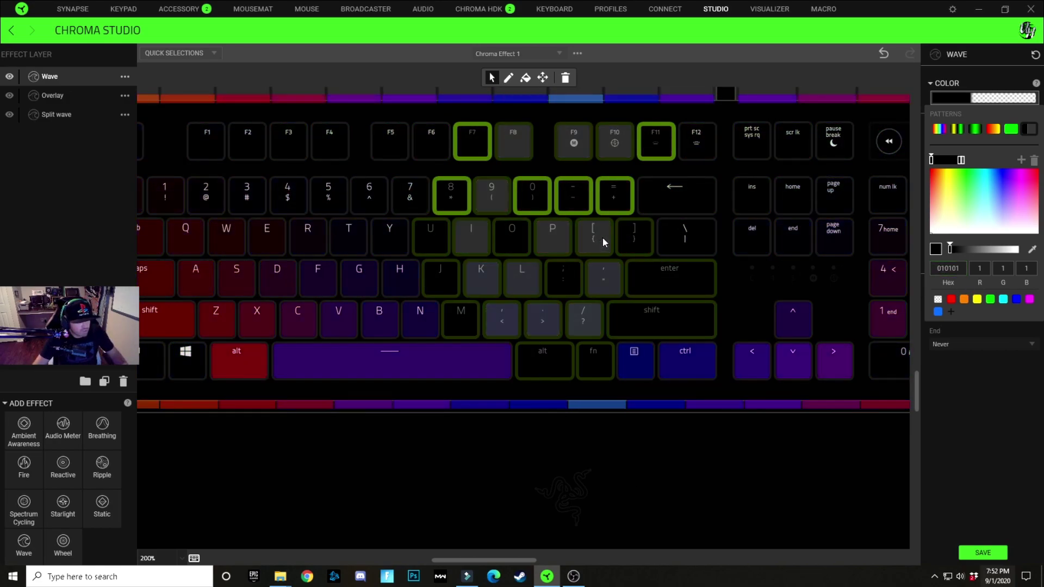
- Deselect 8, 0, - and =, and set the first gradient stop of F7 and F11 to hex 000101
click(451, 205)
click(534, 198)
click(575, 199)
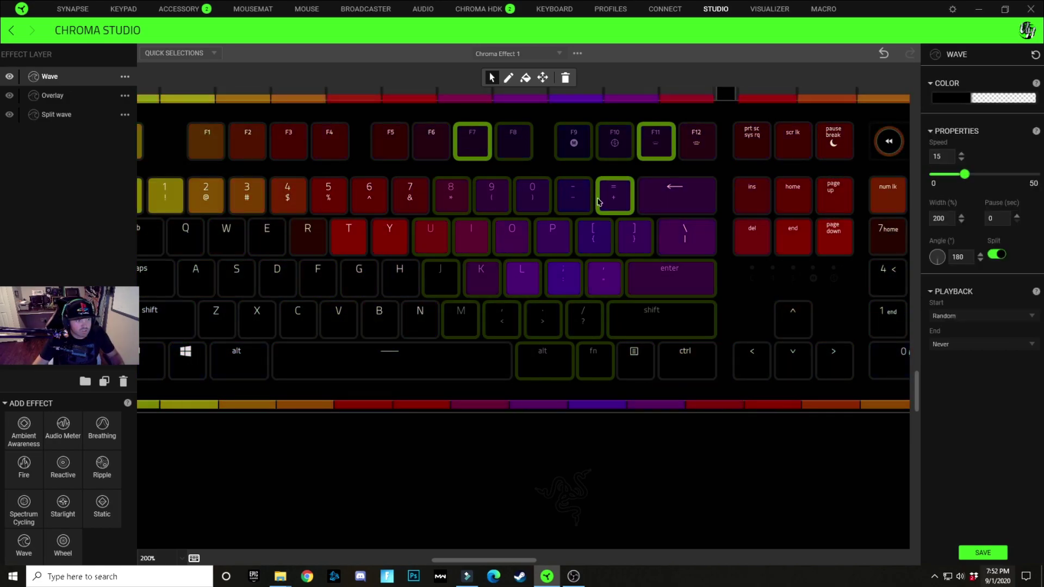
click(617, 200)
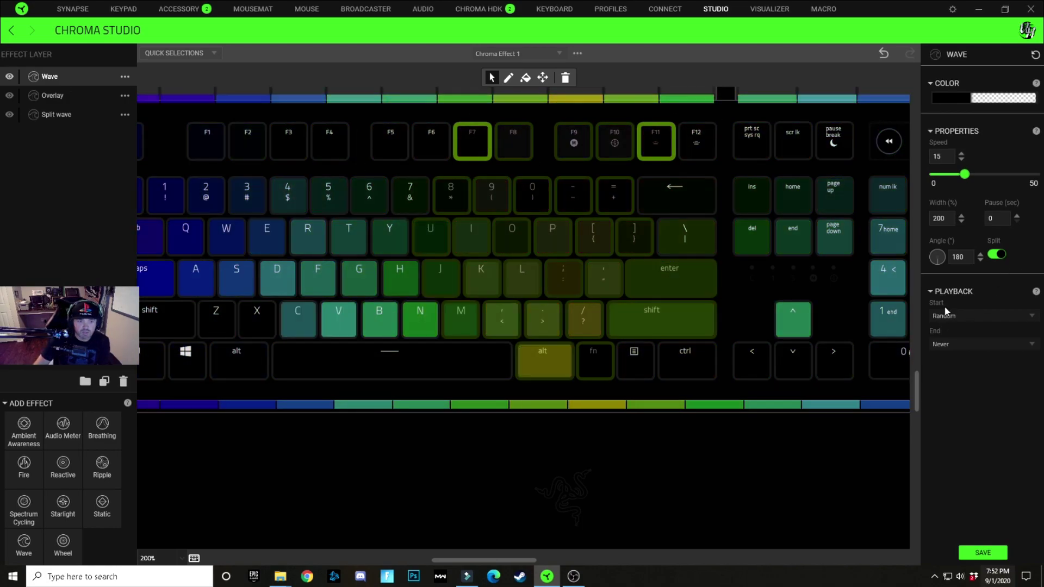
click(951, 98)
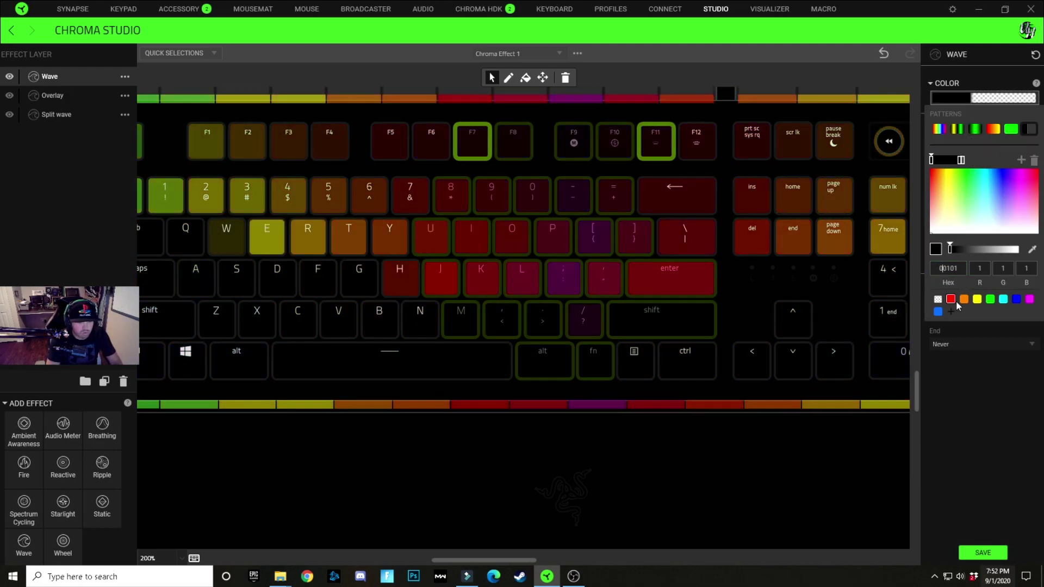
key(BackSpace)
text(0)
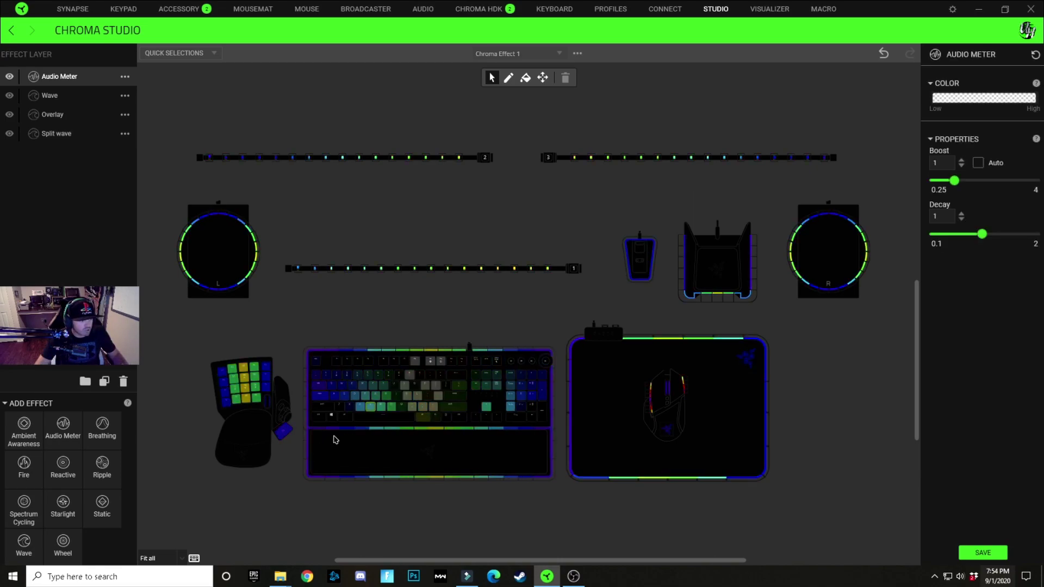
- Give the left Ctrl key's Audio Meter a mostly orange FF8000 gradient with a transparent low end and enable Auto boost
scroll(335, 439, up, 3)
scroll(408, 465, up, 3)
scroll(422, 462, down, 3)
scroll(443, 421, down, 3)
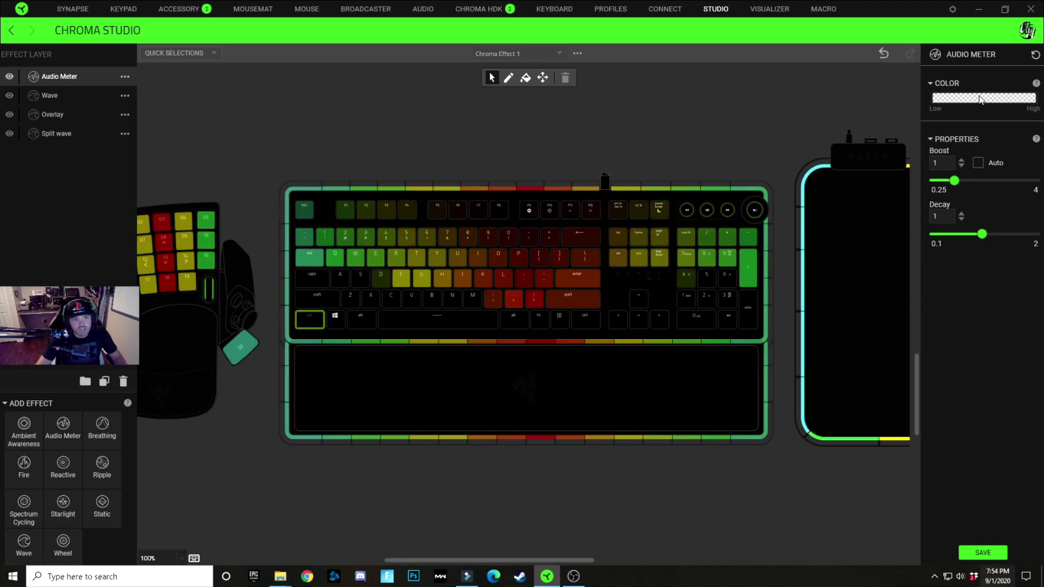
click(972, 100)
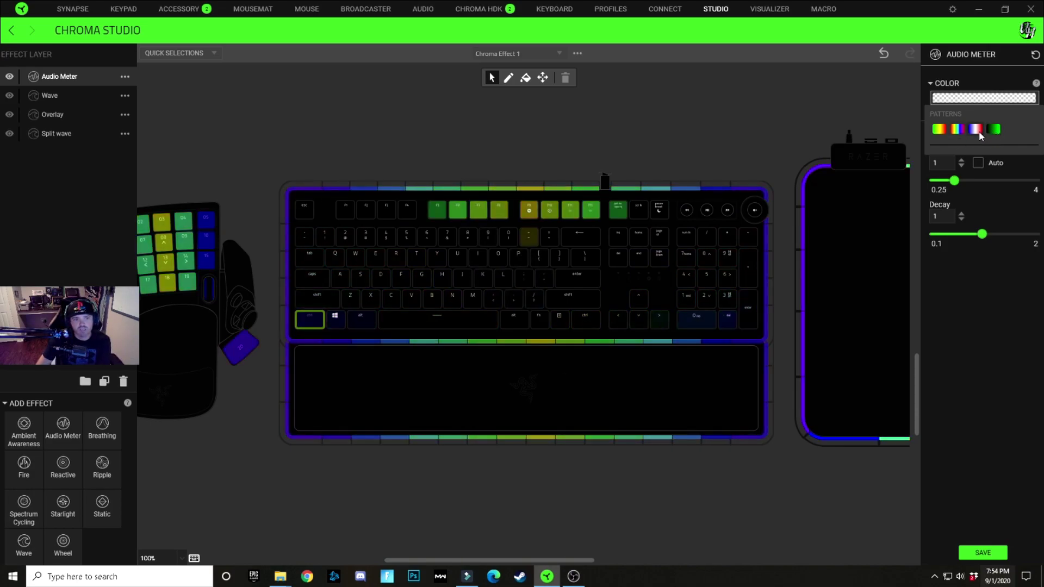
click(994, 130)
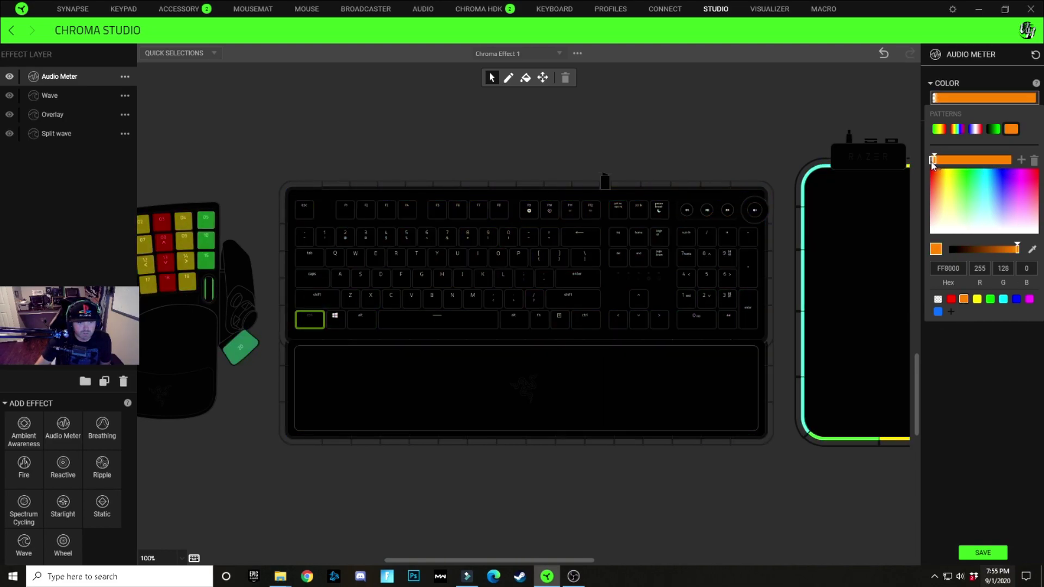
click(823, 250)
click(979, 163)
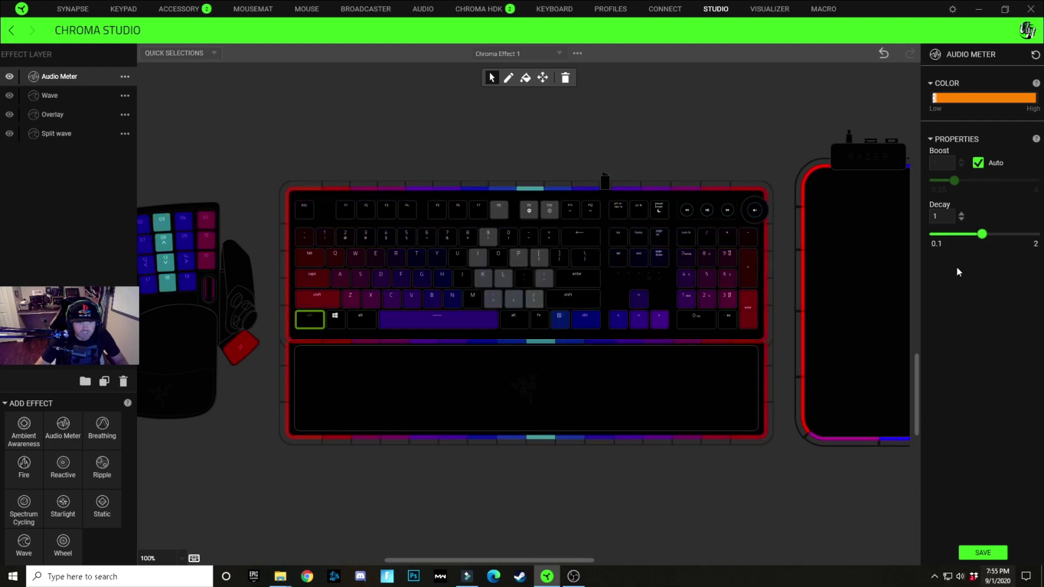
- Select the left Shift and Windows keys without Ctrl and move their Audio Meter's transparent-to-orange transition further toward High
click(317, 306)
click(336, 319)
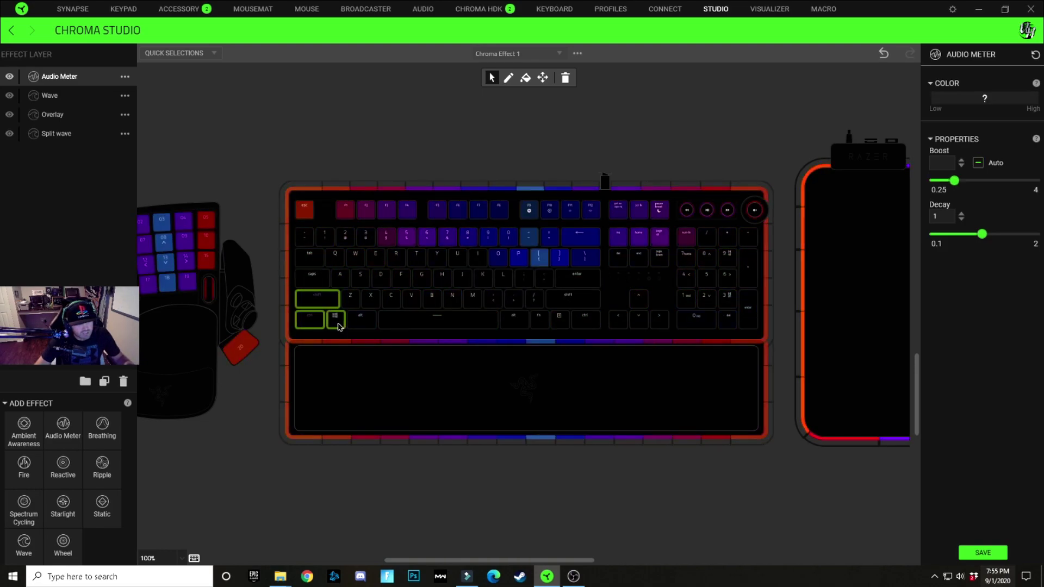
click(314, 321)
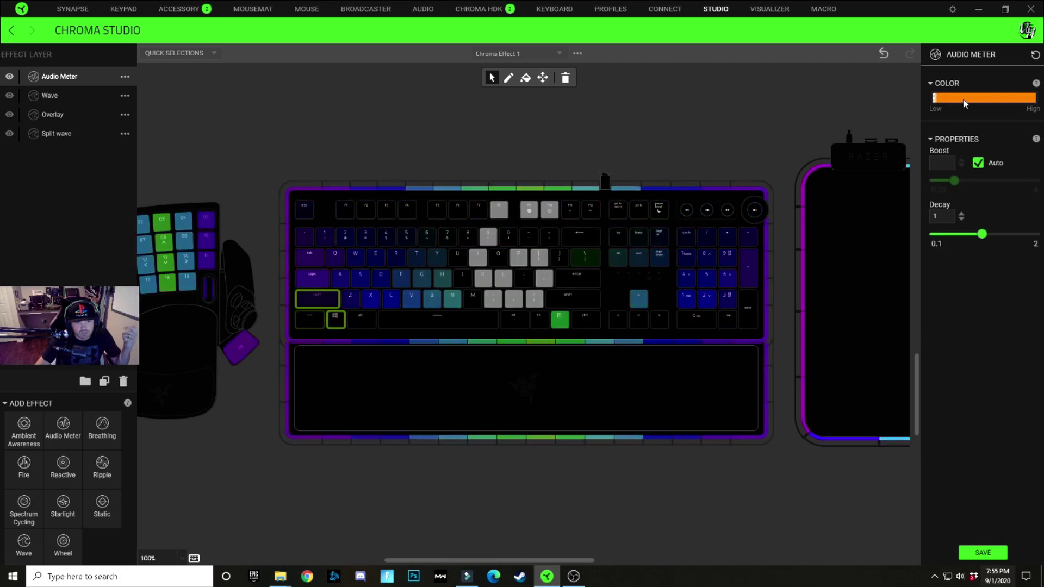
click(965, 98)
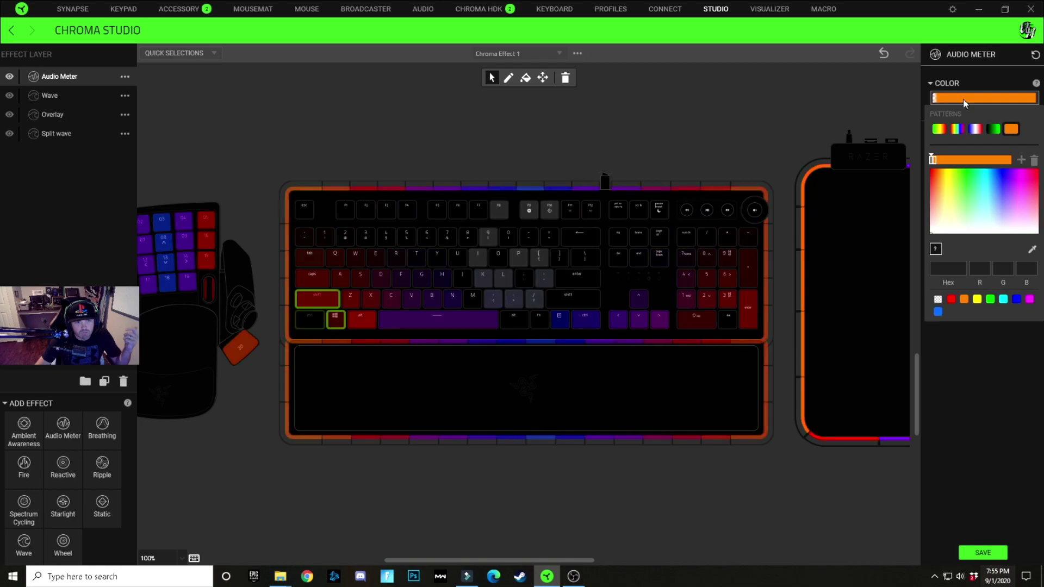
click(937, 164)
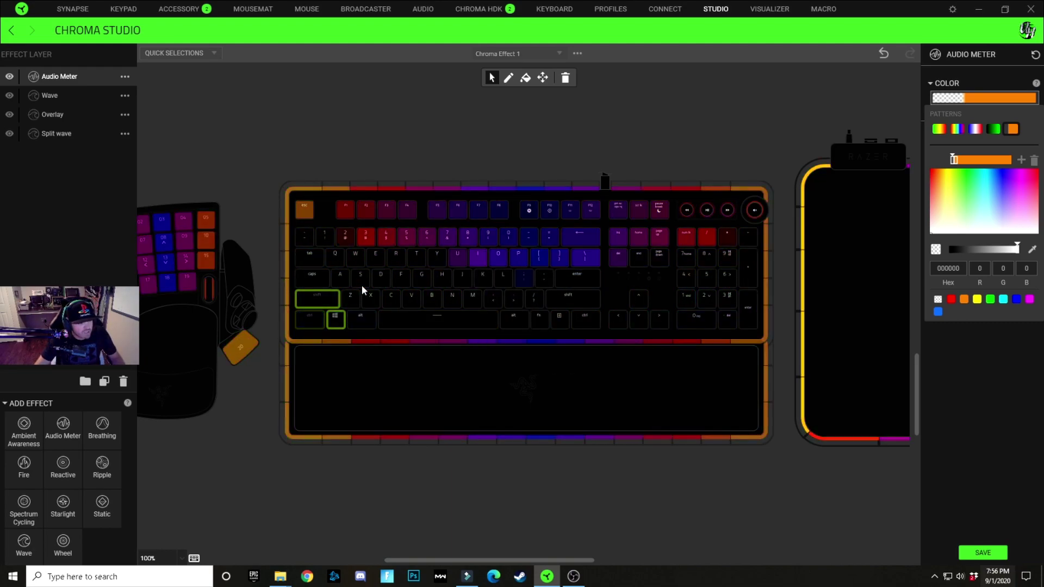
- Select the Caps Lock, Z and left Alt keys for the Audio Meter, leaving A out of the selection
click(309, 282)
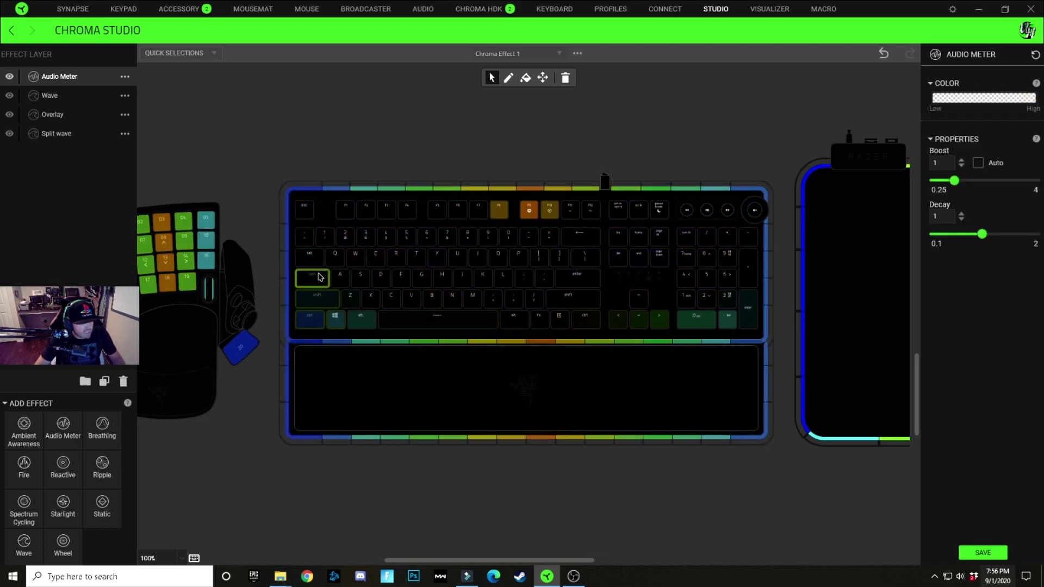
click(344, 286)
click(354, 304)
click(365, 323)
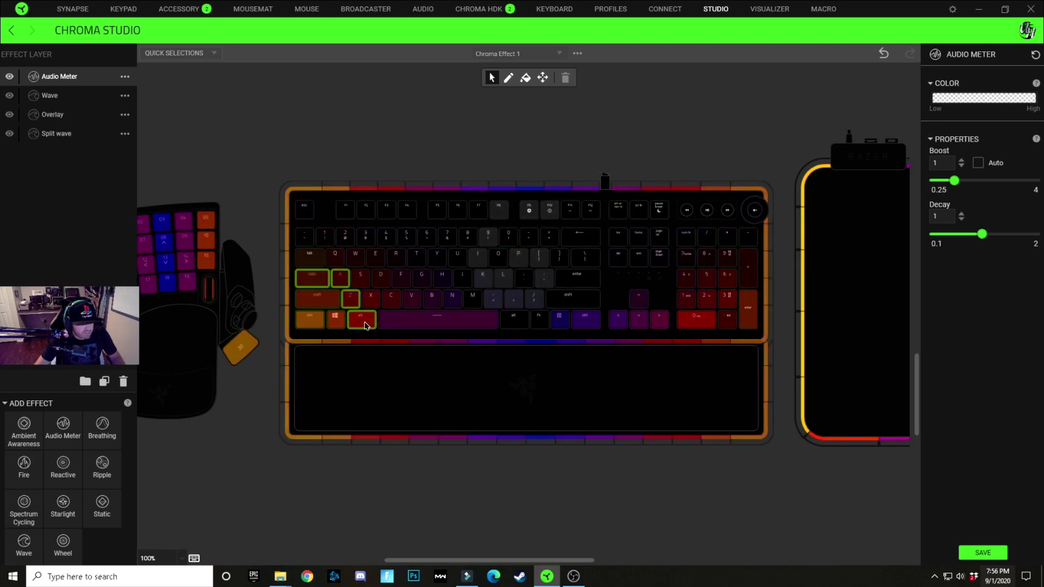
click(341, 278)
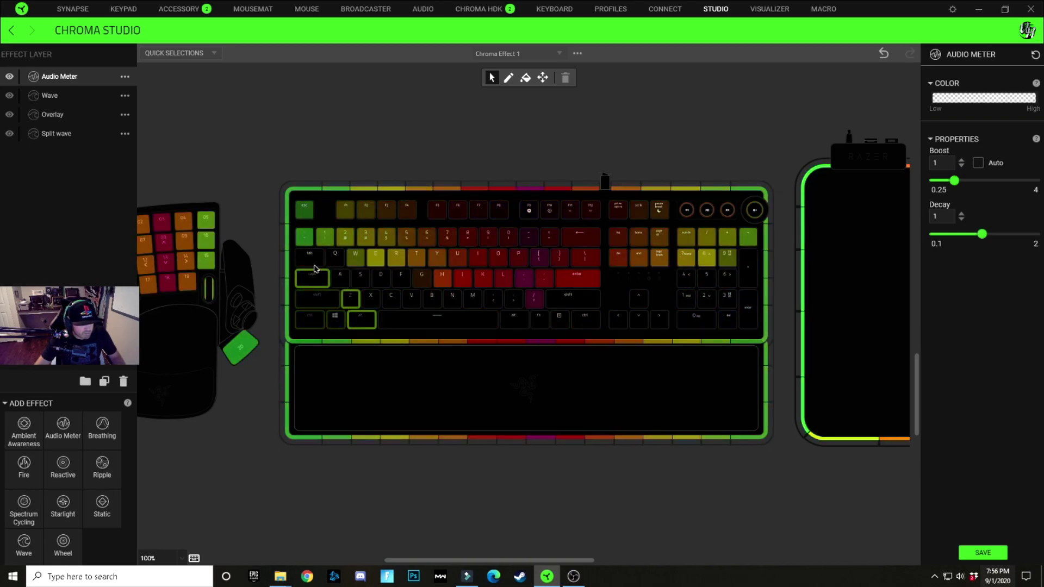
click(397, 393)
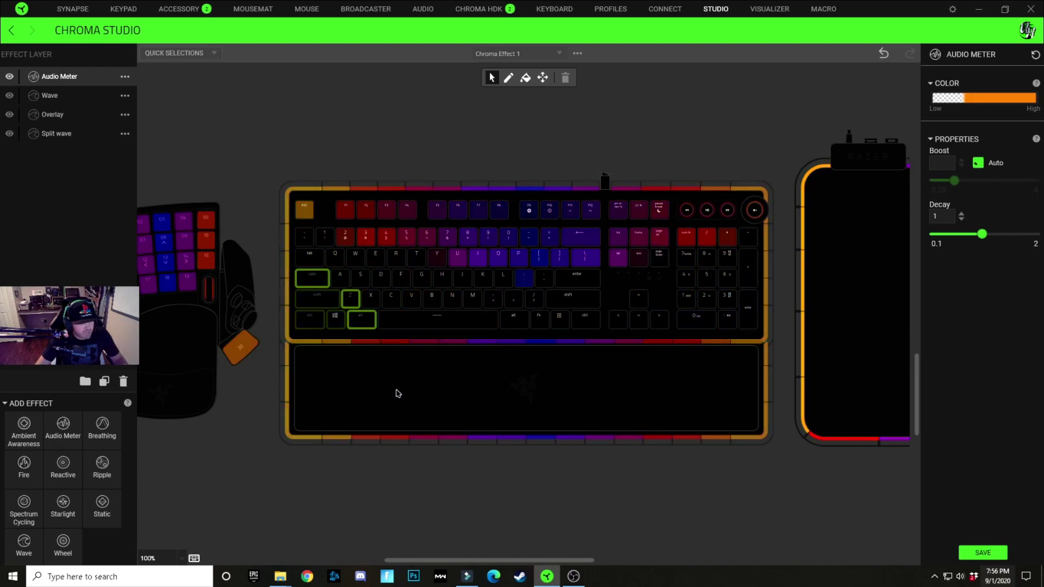
- Move both stops of the Caps Lock, Z and left Alt gradient further toward High, keeping a sharp transparent-to-orange transition
click(976, 98)
click(963, 161)
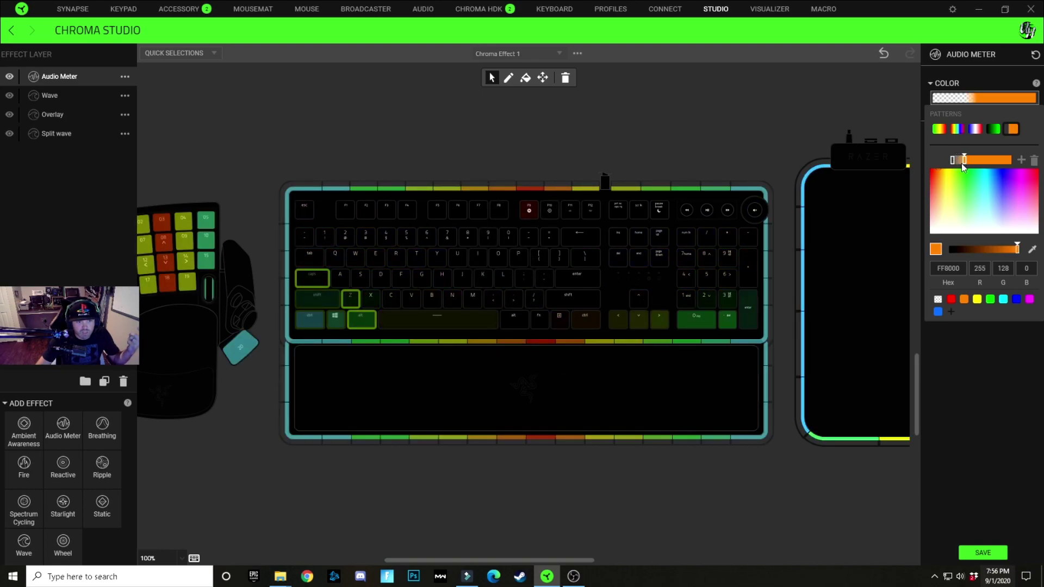
drag(953, 161, 969, 162)
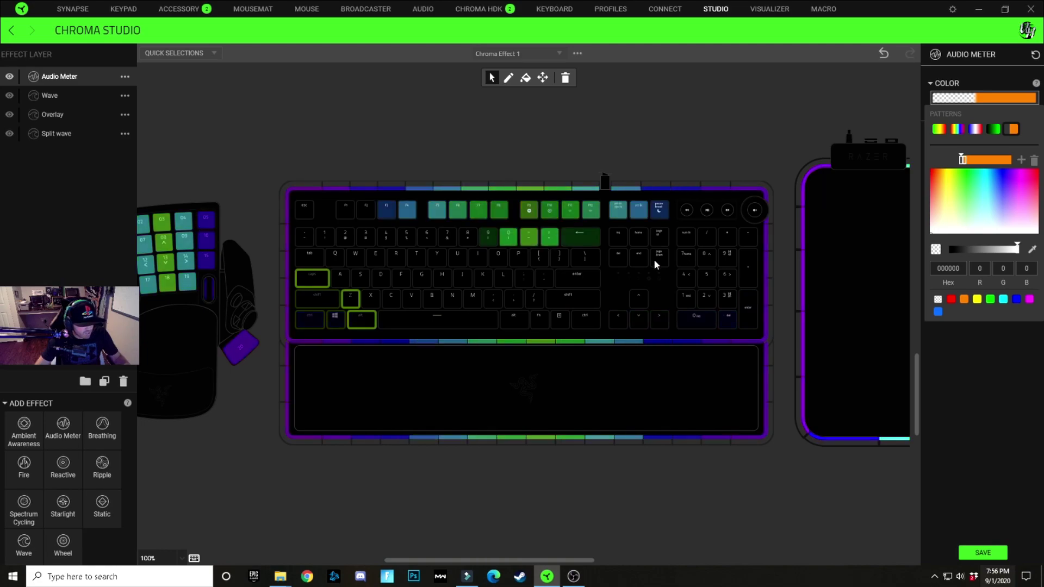
- Select the Tab, A and X keys and move their Audio Meter's sharp transparent-to-orange transition further toward High
click(309, 259)
click(380, 298)
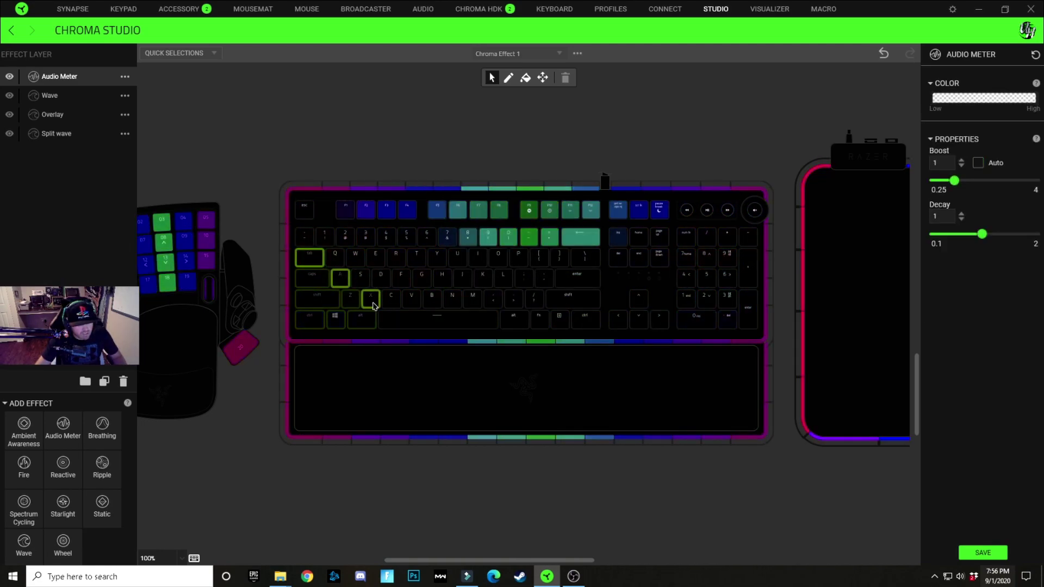
right_click(383, 311)
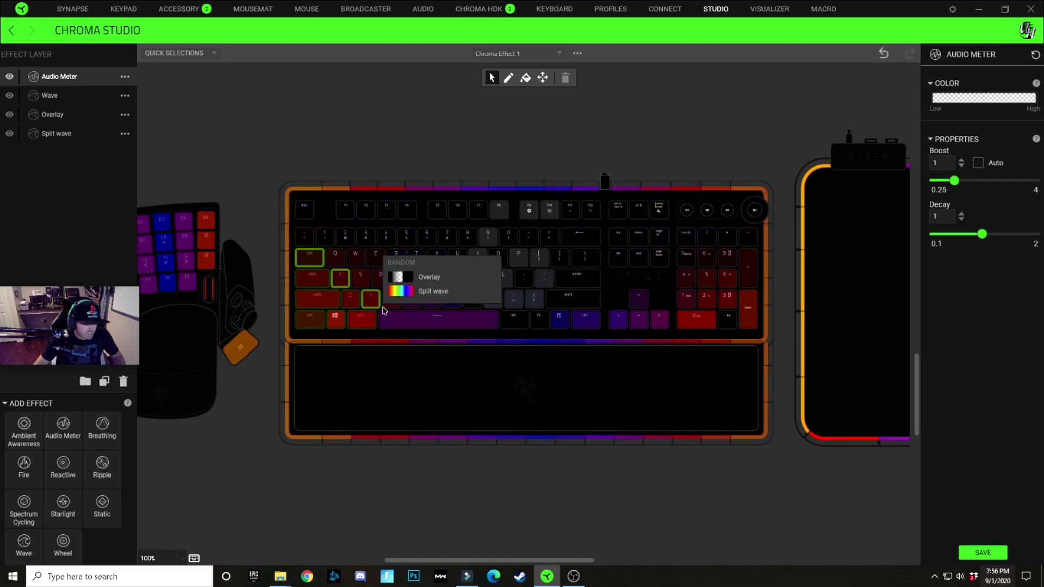
click(953, 99)
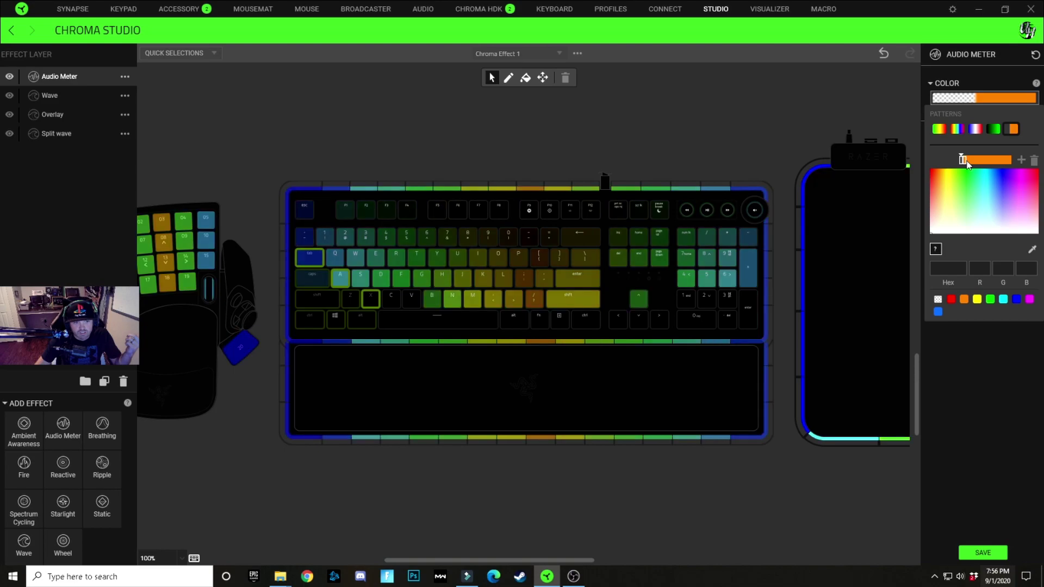
click(967, 164)
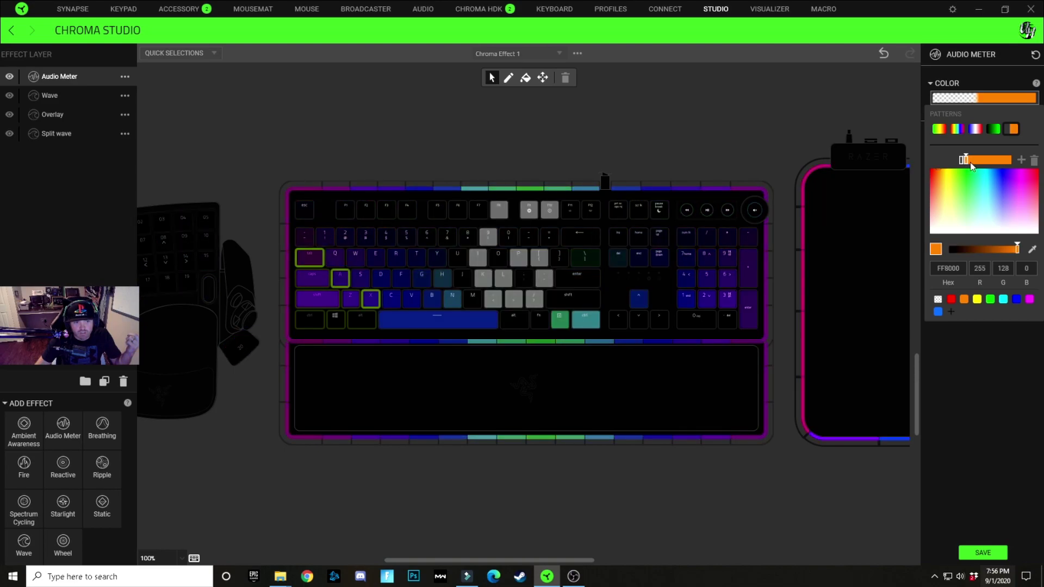
click(962, 162)
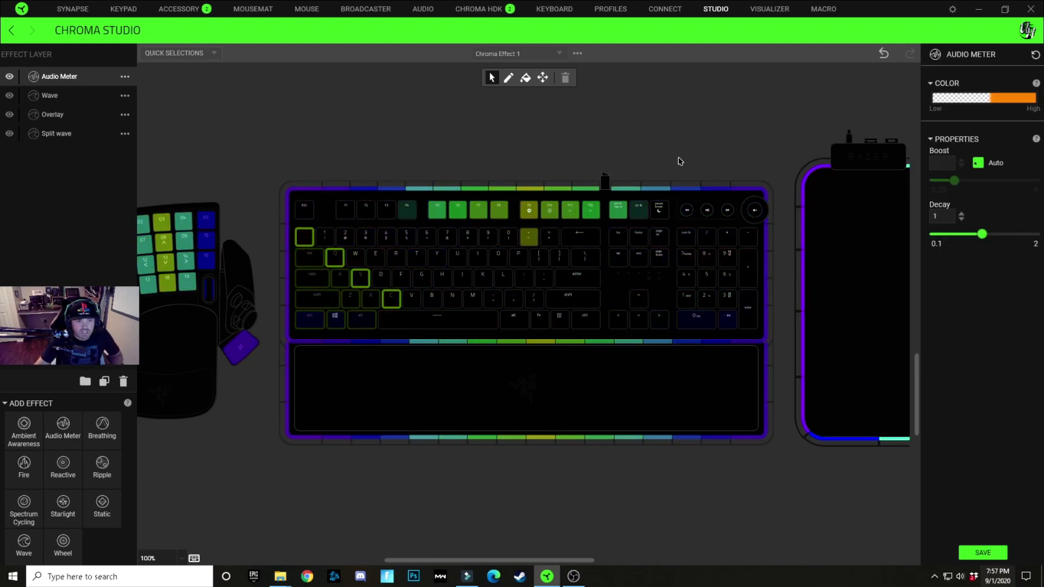
- Shift the transparent-to-orange transition further toward High for the tilde, Q, S and C keys, and further still for Esc, 1, W, D and V
click(993, 99)
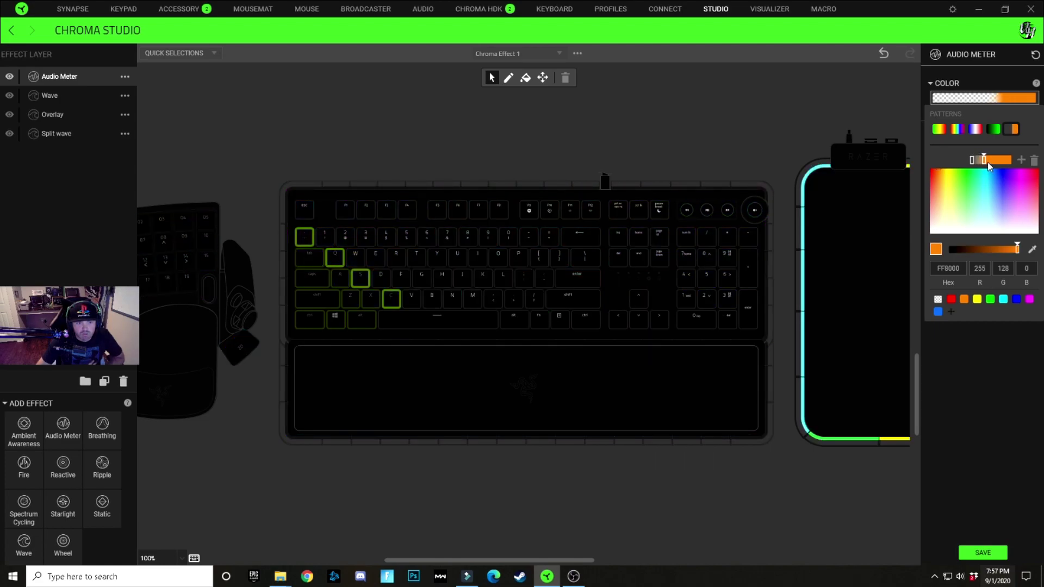
click(308, 214)
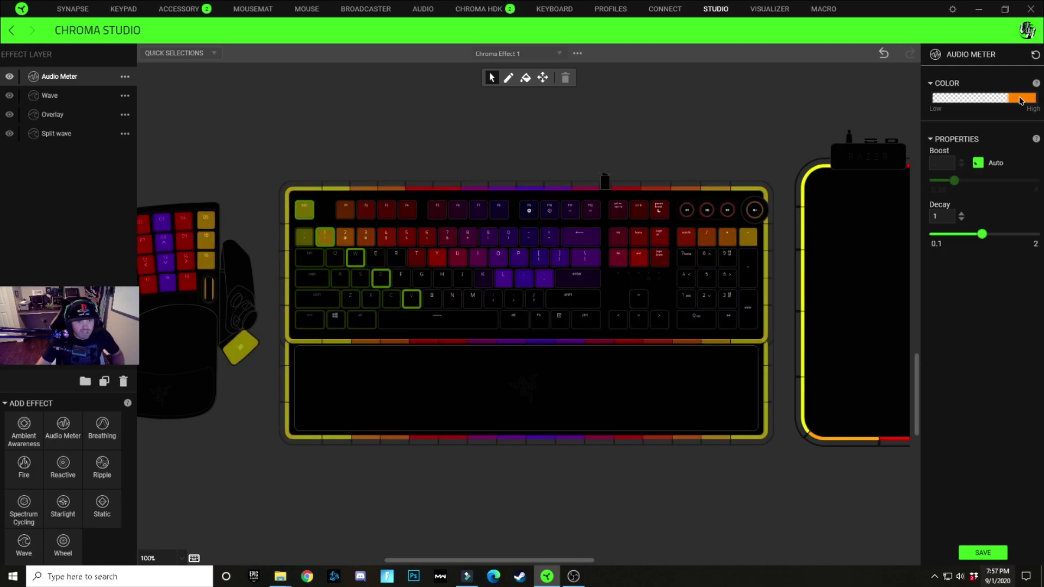
click(1028, 99)
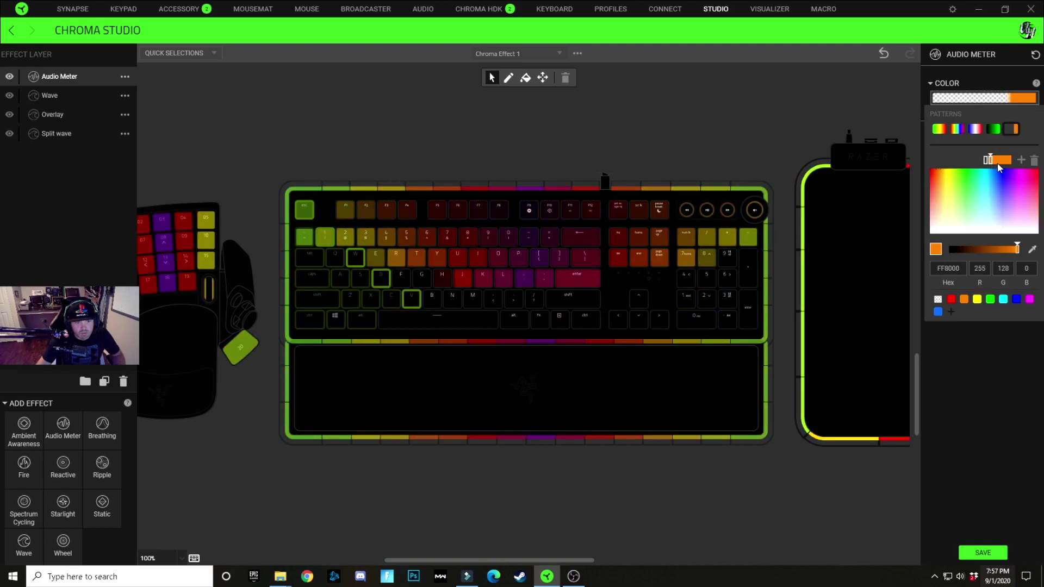
click(998, 163)
drag(999, 164, 1001, 165)
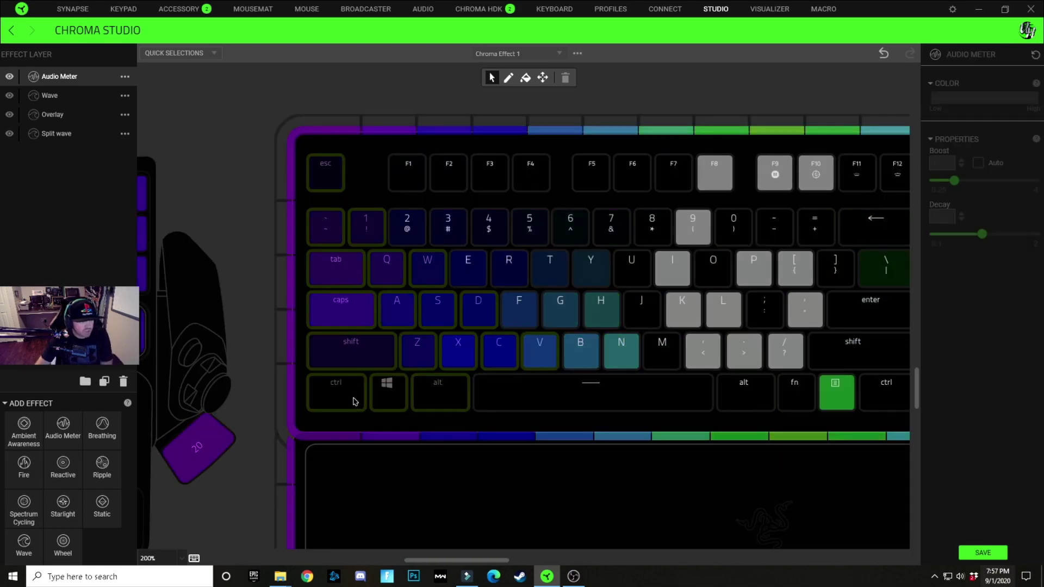
- Compare the Audio Meter gradients of the left Ctrl, left Shift and Esc keys to examine how the orange threshold rises diagonally
click(353, 400)
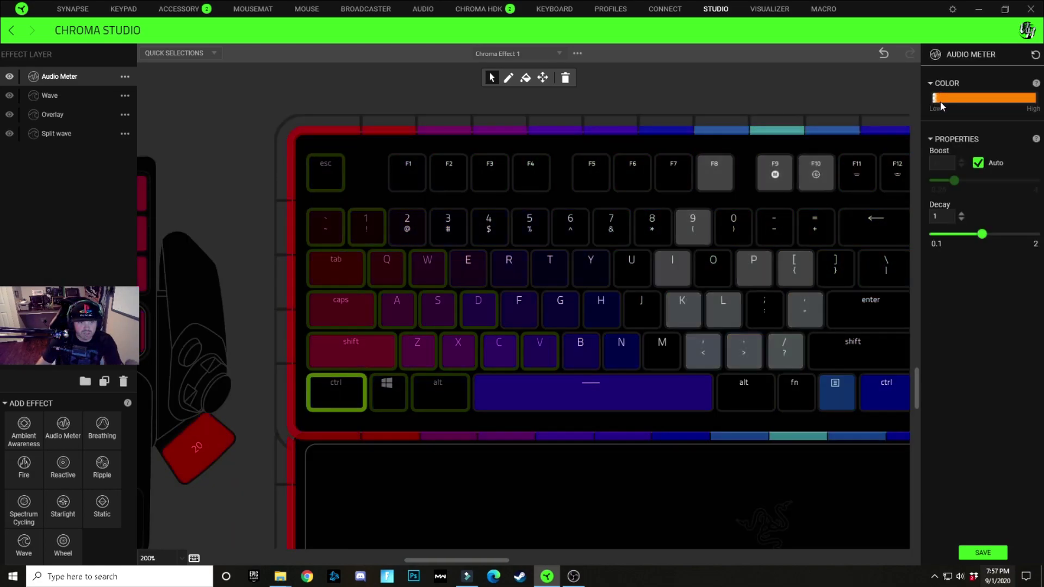
click(943, 103)
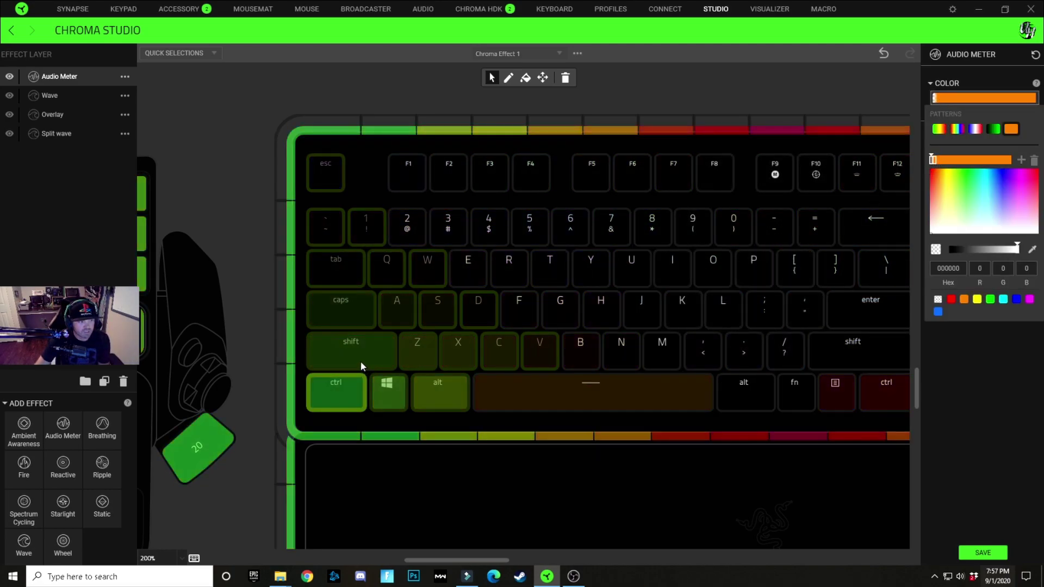
click(333, 357)
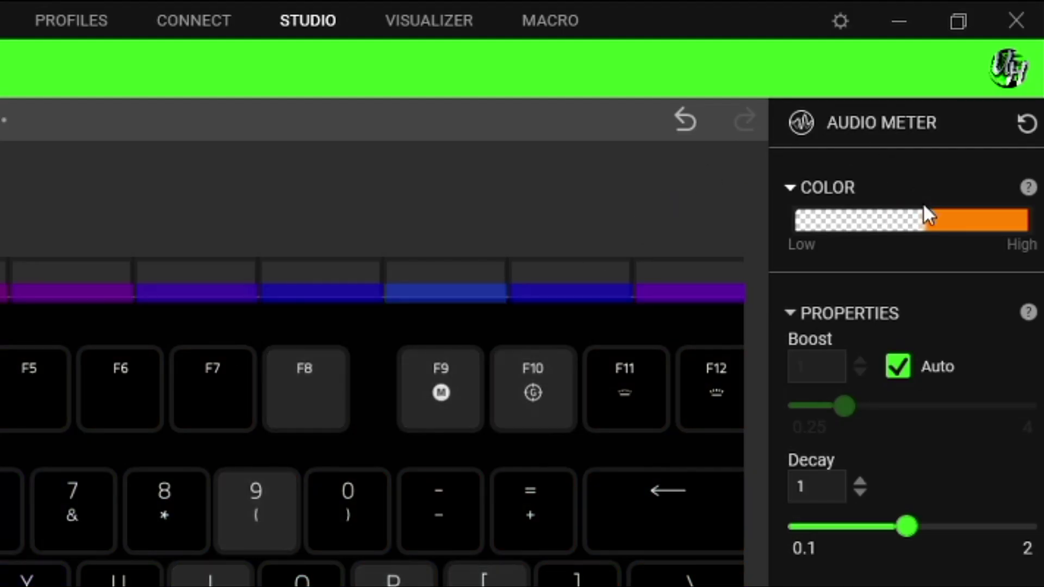
click(922, 218)
click(756, 273)
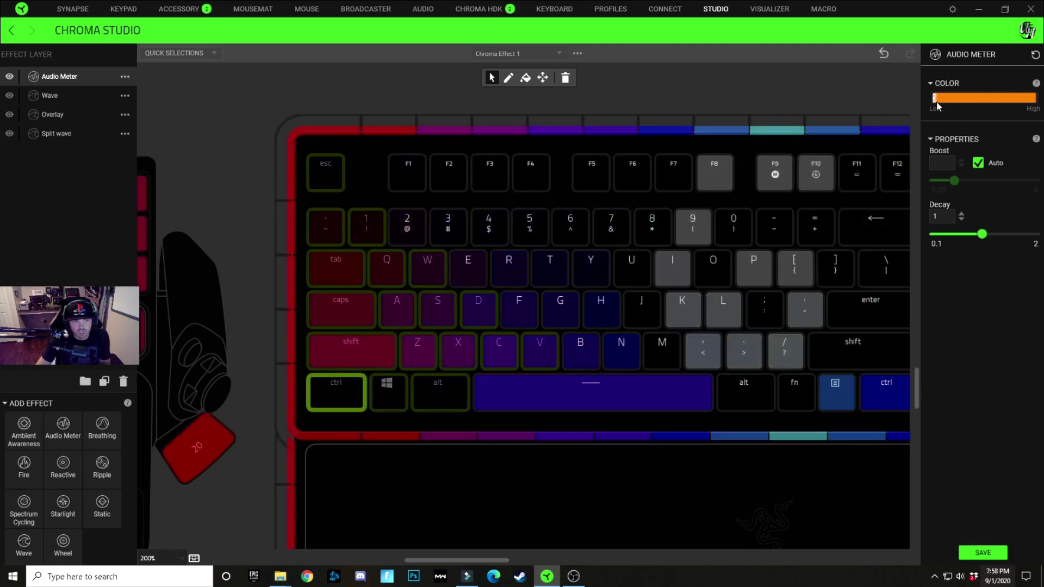
click(335, 364)
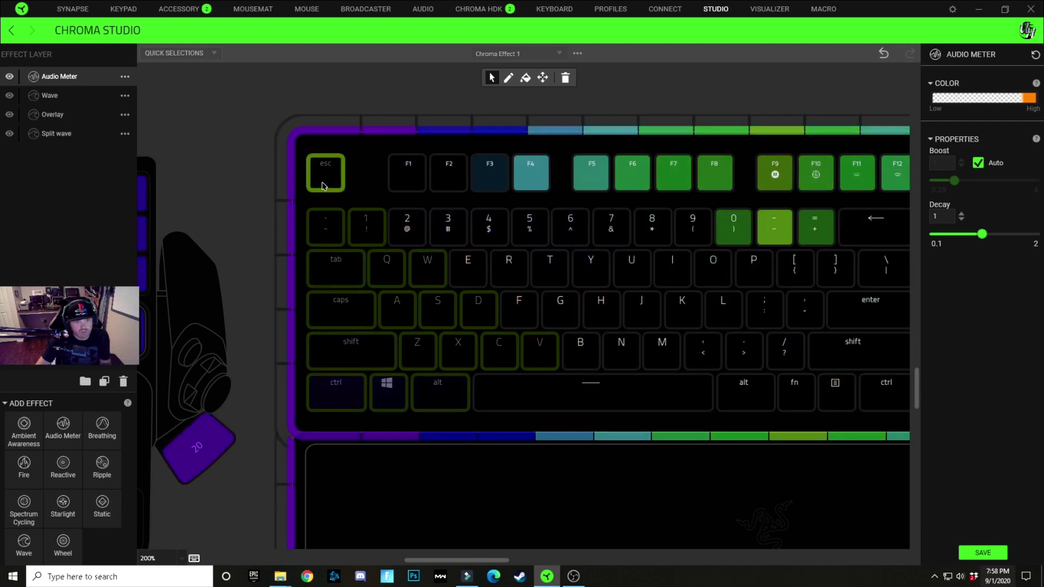
mouse_move(322, 186)
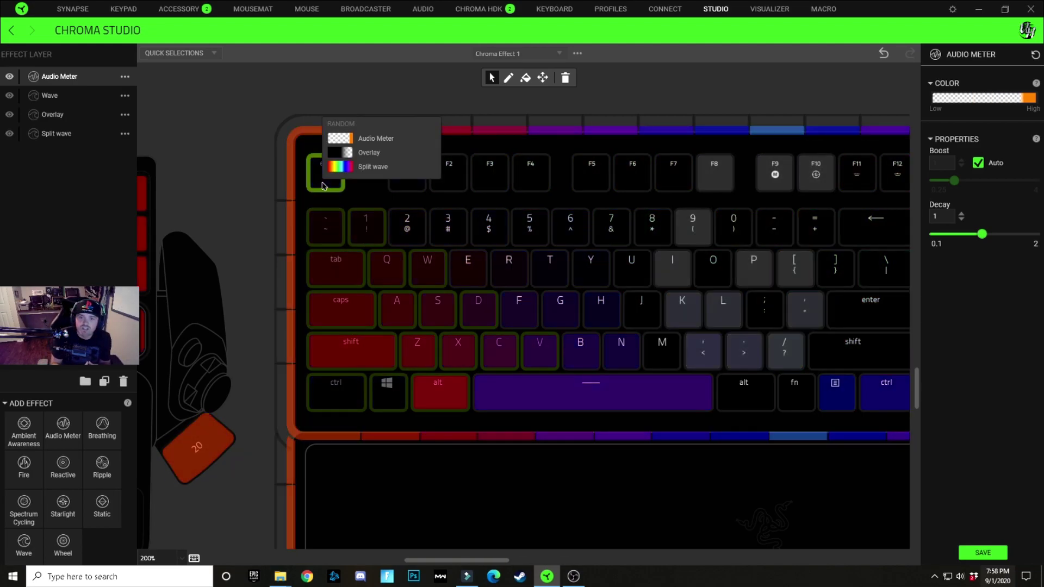